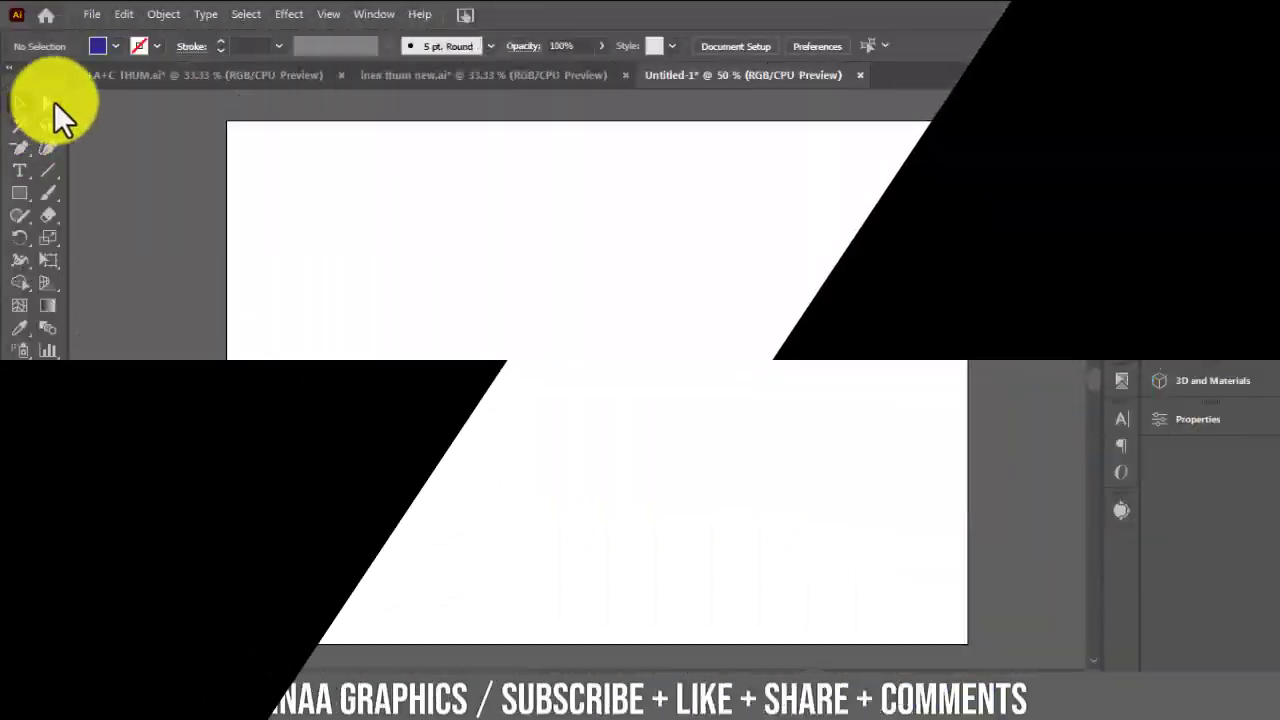
- Place a text object near the middle of the artboard for the word 'Graphics'
{"action": "left_click", "coordinate": [19, 170]}
{"action": "left_click", "coordinate": [500, 380]}
{"action": "type", "text": "Graphics"}
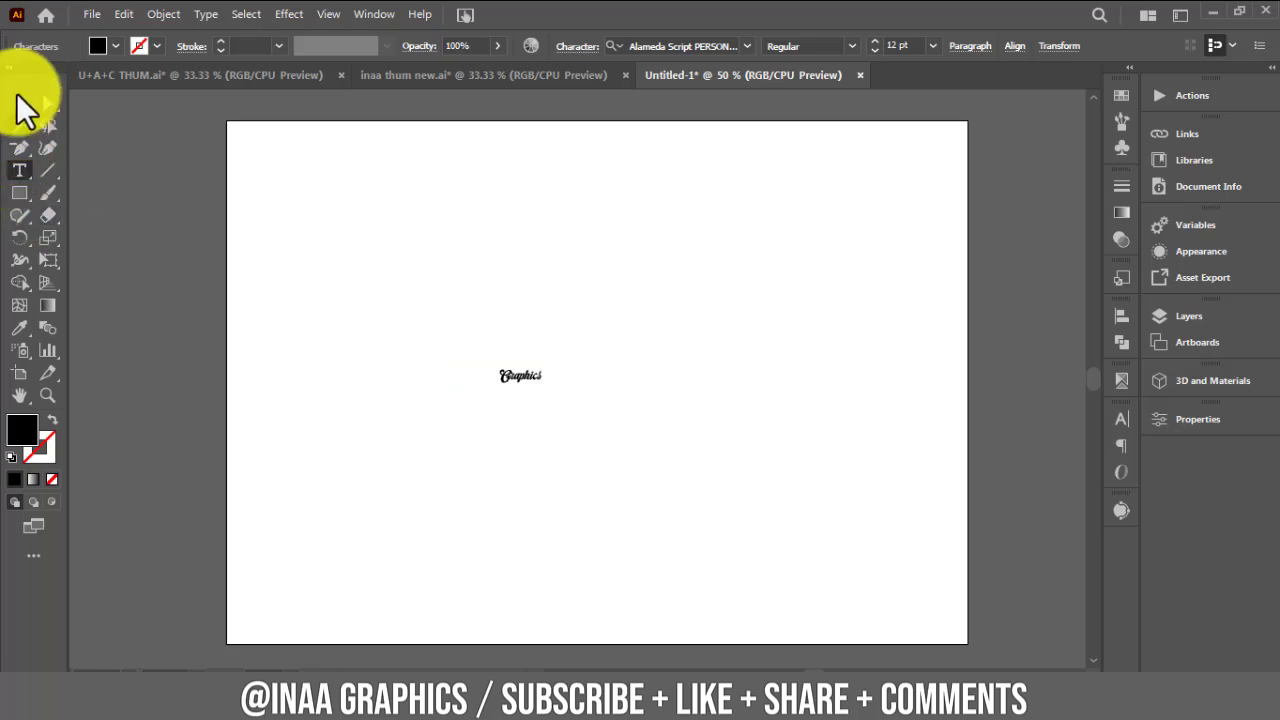
- Scale the Graphics text up and set its font to Alameda Script
{"action": "left_click", "coordinate": [20, 103]}
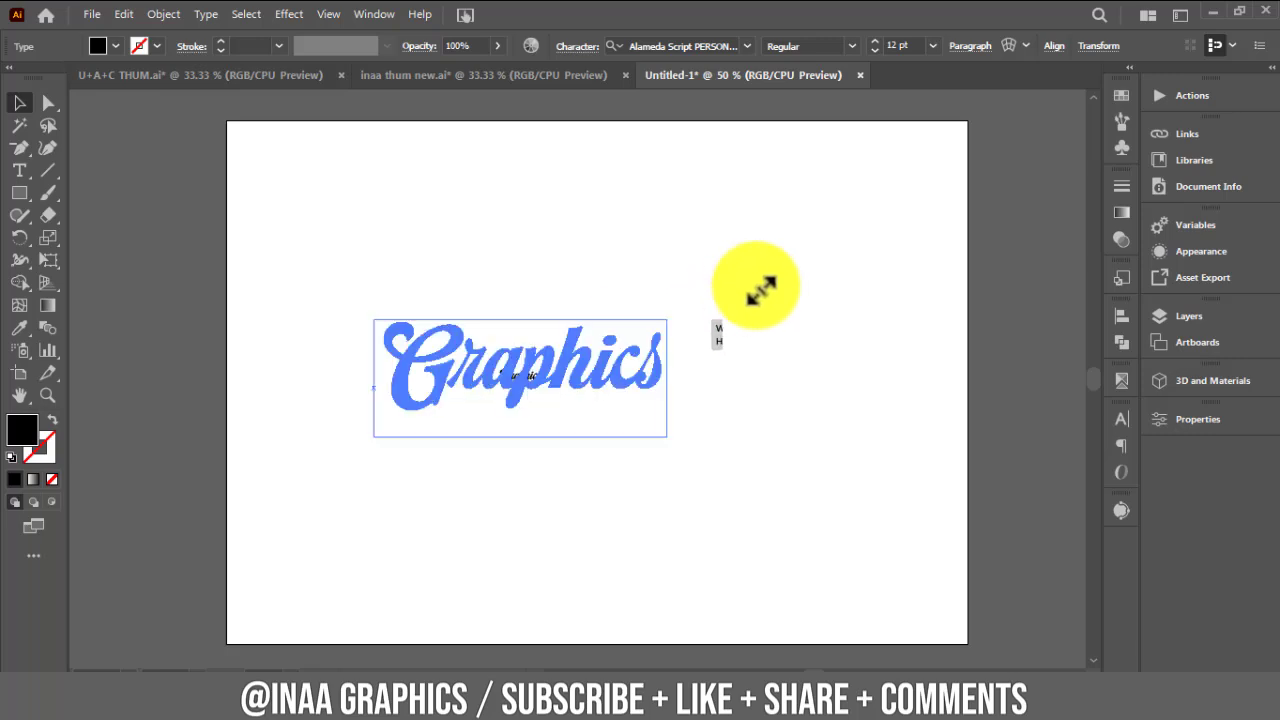
{"action": "left_click_drag", "start_coordinate": [548, 372], "coordinate": [805, 460]}
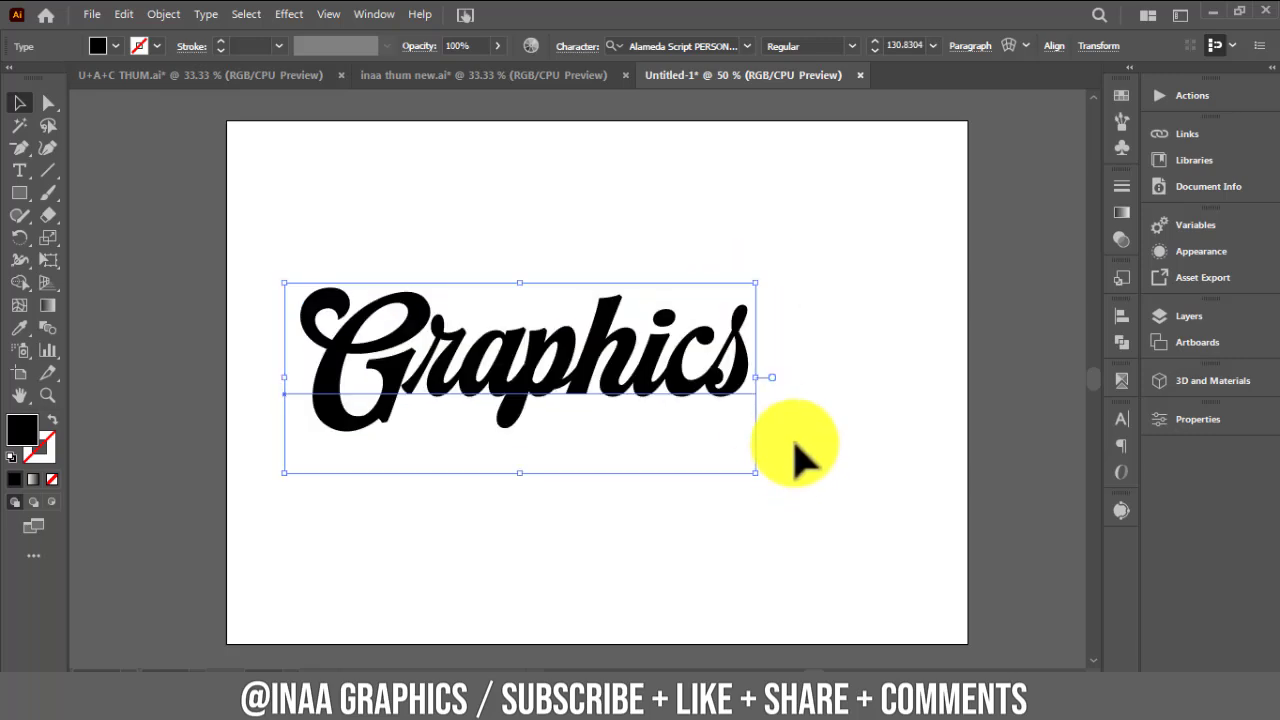
{"action": "left_click", "coordinate": [745, 46]}
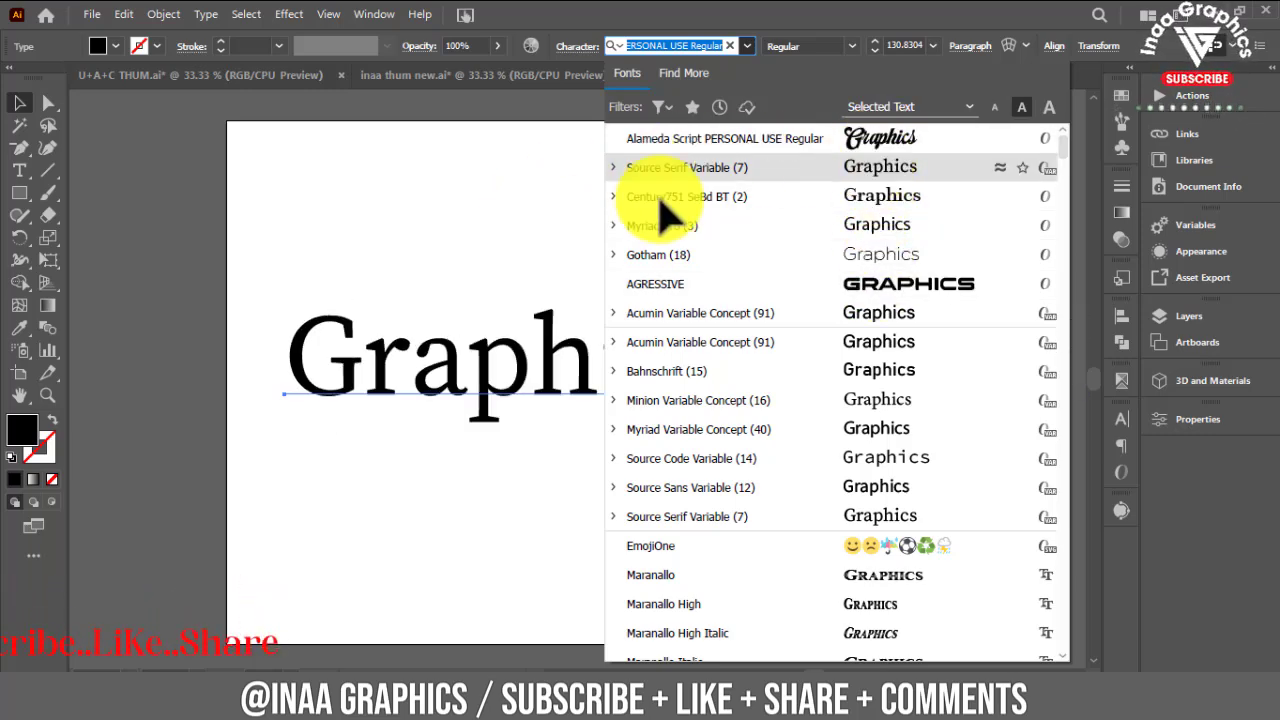
{"action": "left_click", "coordinate": [887, 140]}
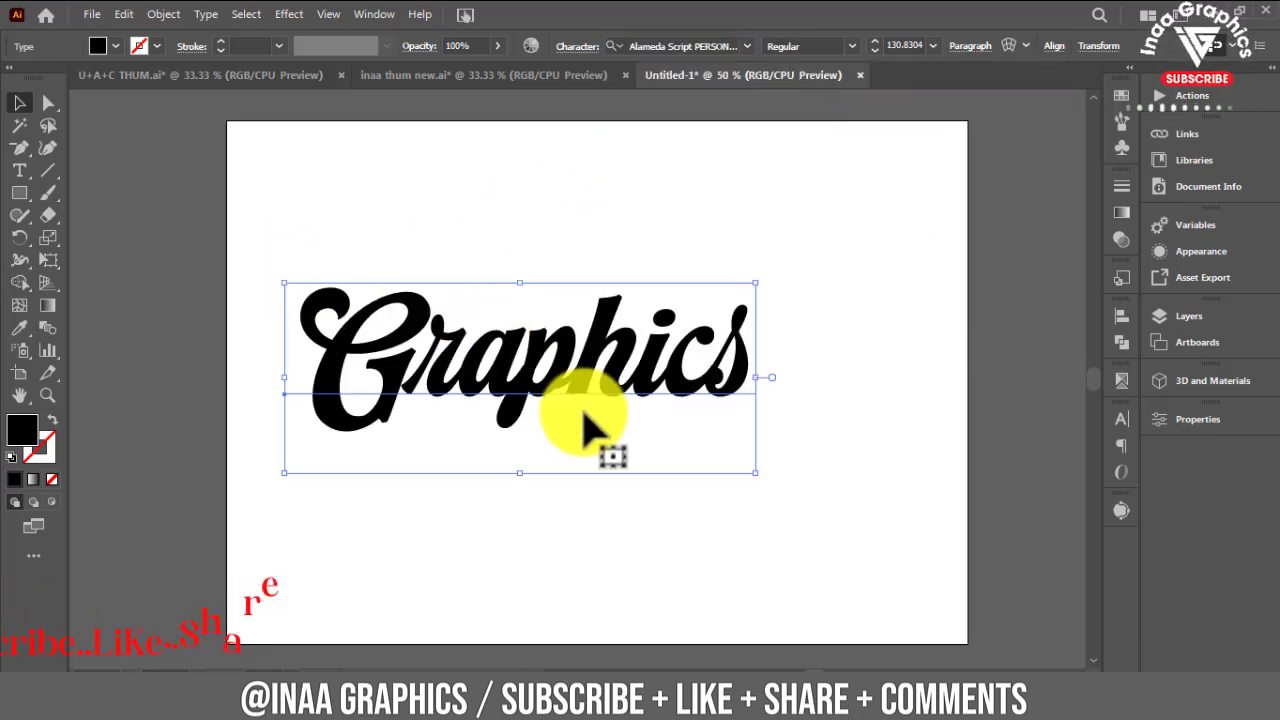
- Lower the Tracking of Graphics by three steps in the Character panel
{"action": "left_click", "coordinate": [1119, 421]}
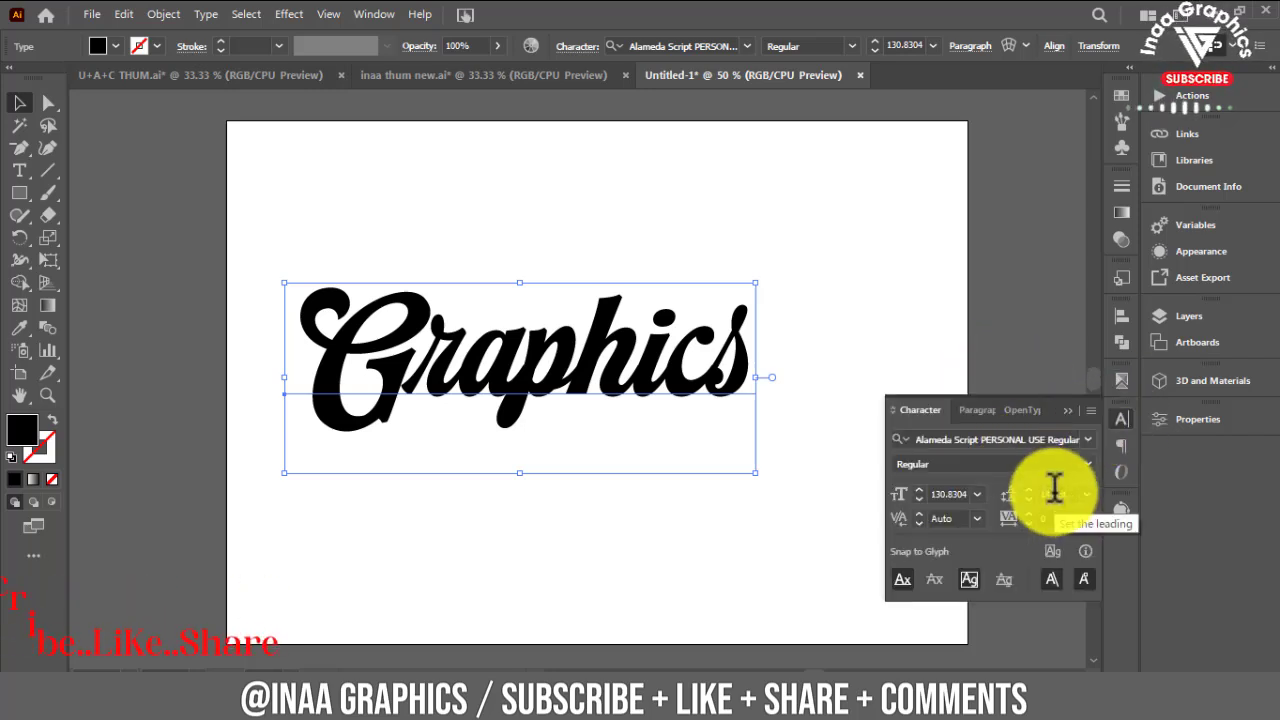
{"action": "left_click", "coordinate": [1050, 514]}
{"action": "key", "text": "Down"}
{"action": "key", "text": "Down"}
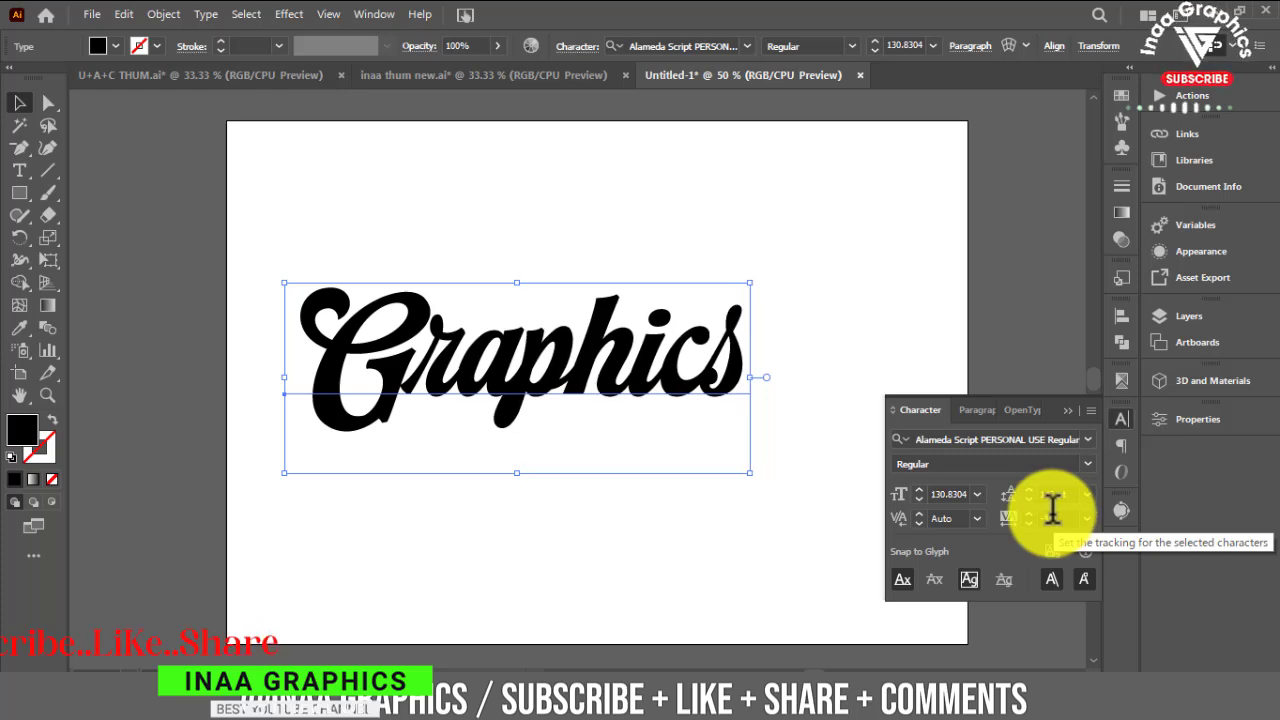
{"action": "key", "text": "Down"}
{"action": "key", "text": "Down"}
{"action": "key", "text": "Down"}
{"action": "key", "text": "Down"}
{"action": "key", "text": "Down"}
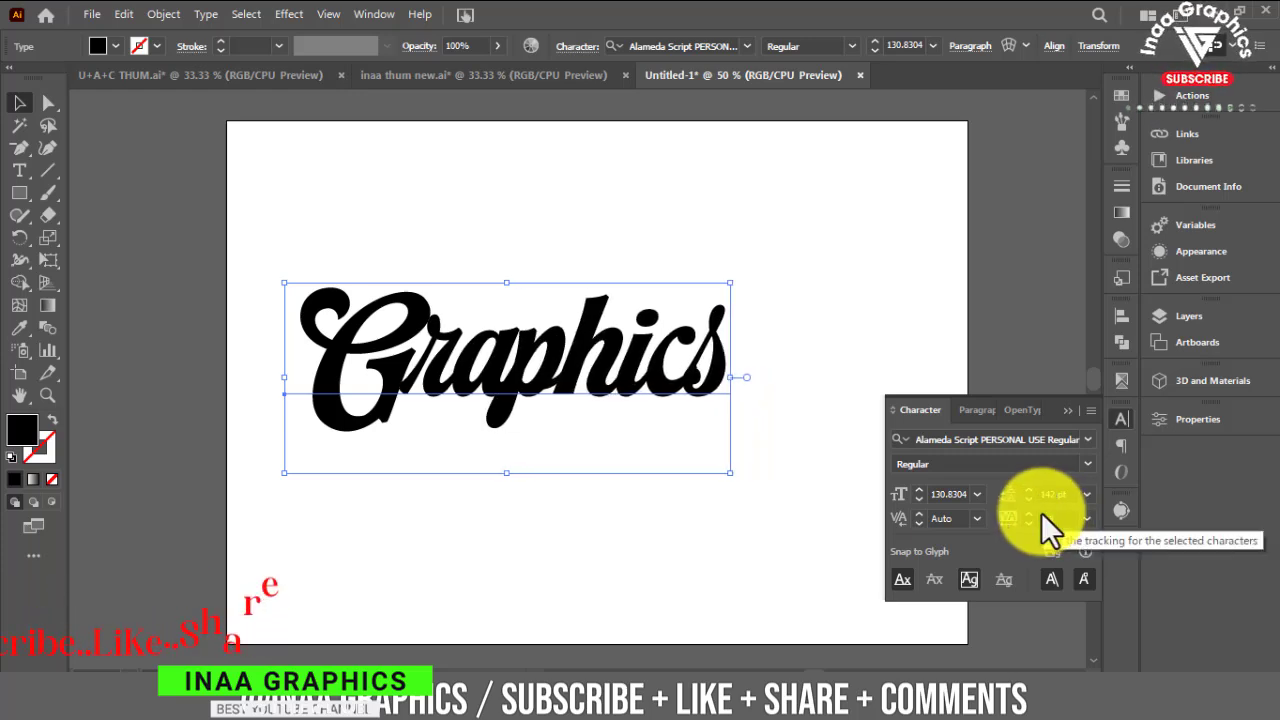
{"action": "key", "text": "Down"}
{"action": "left_click", "coordinate": [680, 360]}
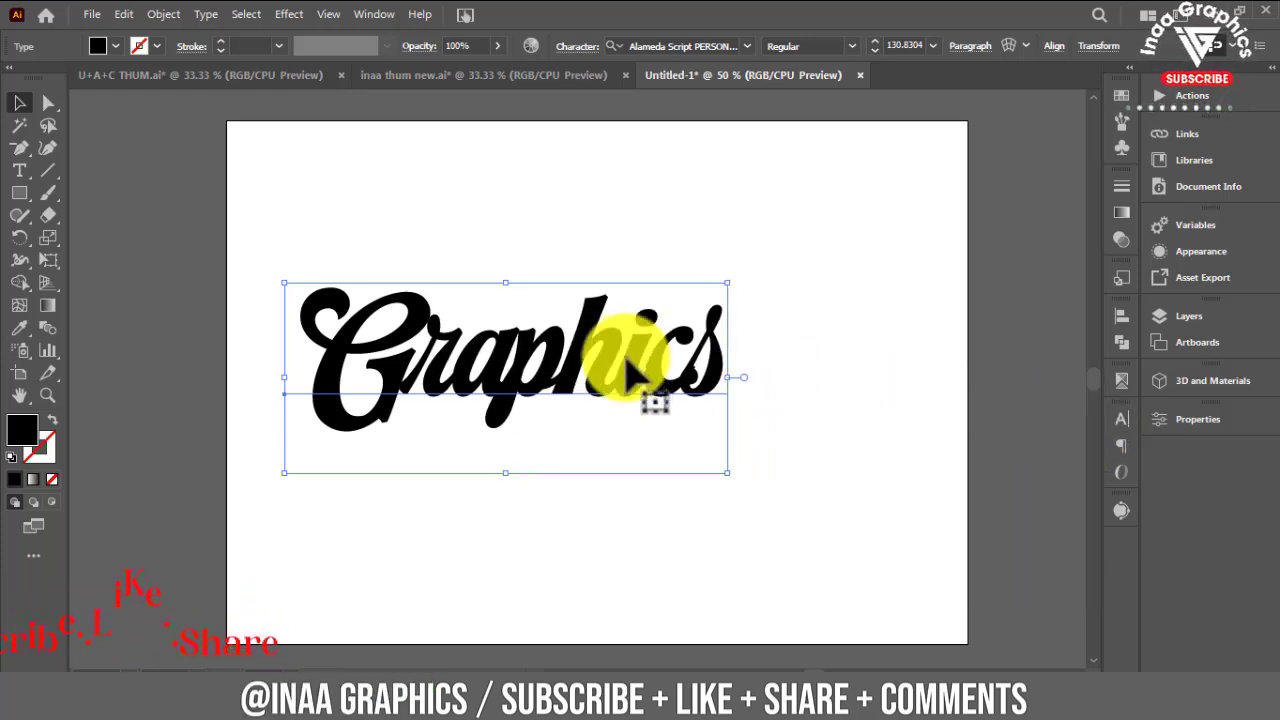
{"action": "right_click", "coordinate": [603, 397]}
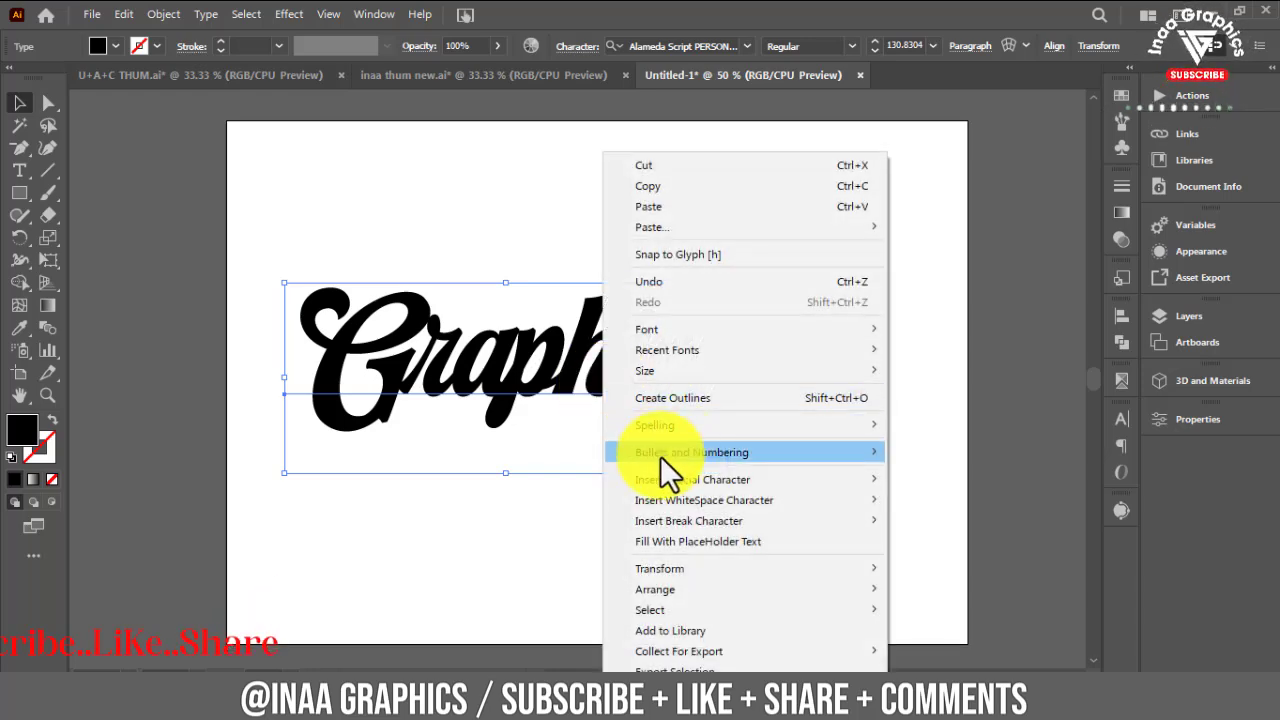
- Convert Graphics to outlines and place a duplicate copy above the original
{"action": "left_click", "coordinate": [675, 400]}
{"action": "mouse_move", "coordinate": [626, 377]}
{"action": "left_mouse_down"}
{"action": "mouse_move", "coordinate": [697, 402]}
{"action": "mouse_move", "coordinate": [636, 235]}
{"action": "left_mouse_up"}
{"action": "left_click", "coordinate": [894, 400]}
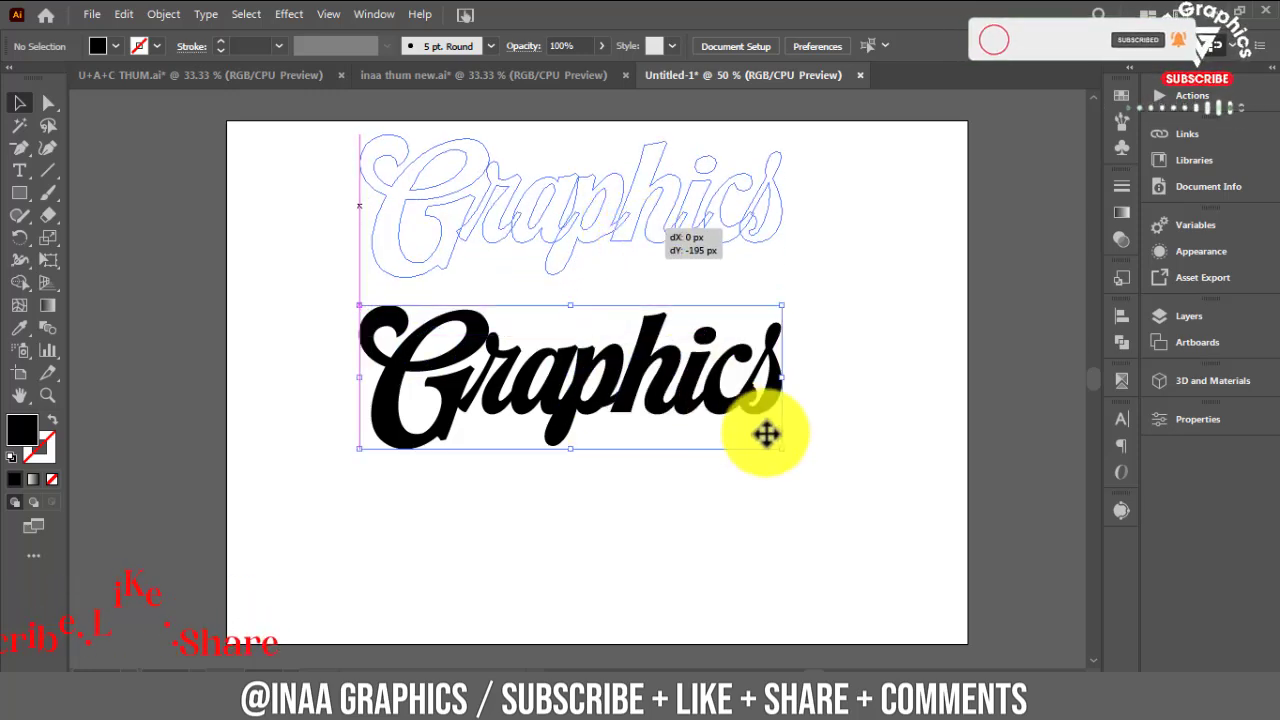
{"action": "left_click_drag", "start_coordinate": [766, 433], "coordinate": [814, 443]}
{"action": "left_click", "coordinate": [814, 443]}
{"action": "left_click", "coordinate": [629, 400]}
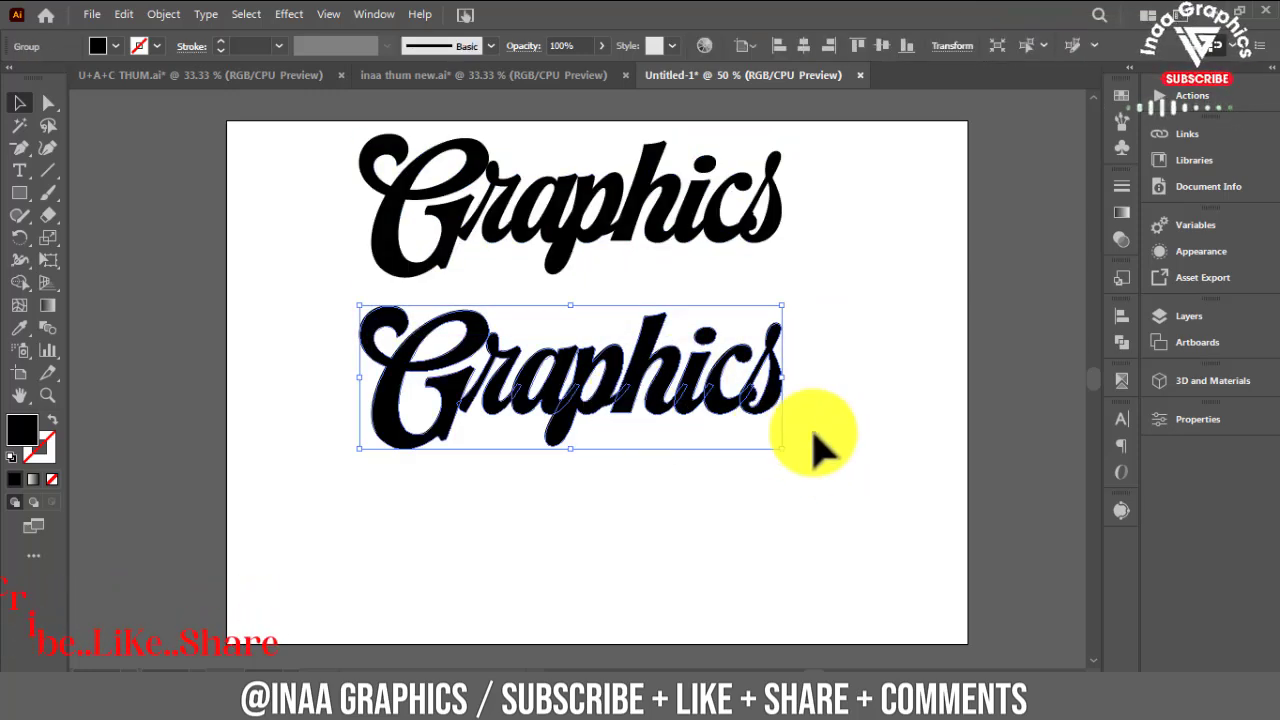
- Unite the upper word's letters with Pathfinder and shift the lower copy slightly
{"action": "left_click", "coordinate": [1121, 341]}
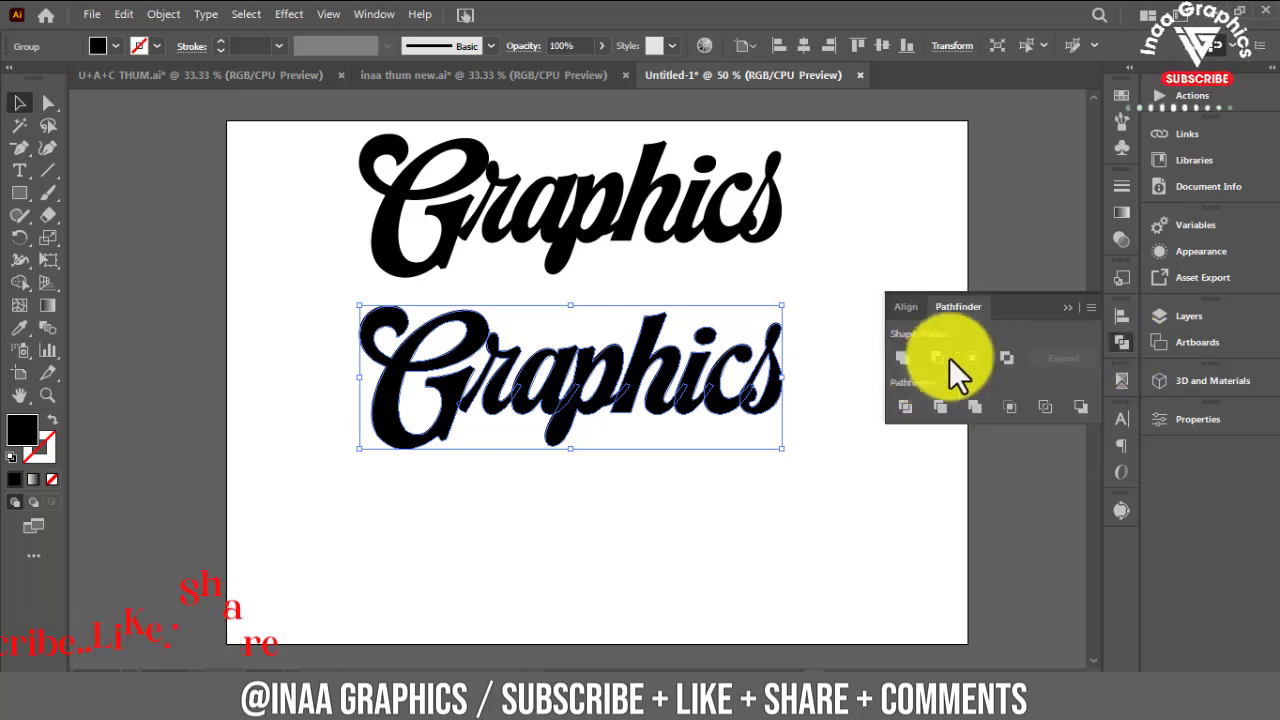
{"action": "left_click", "coordinate": [777, 234]}
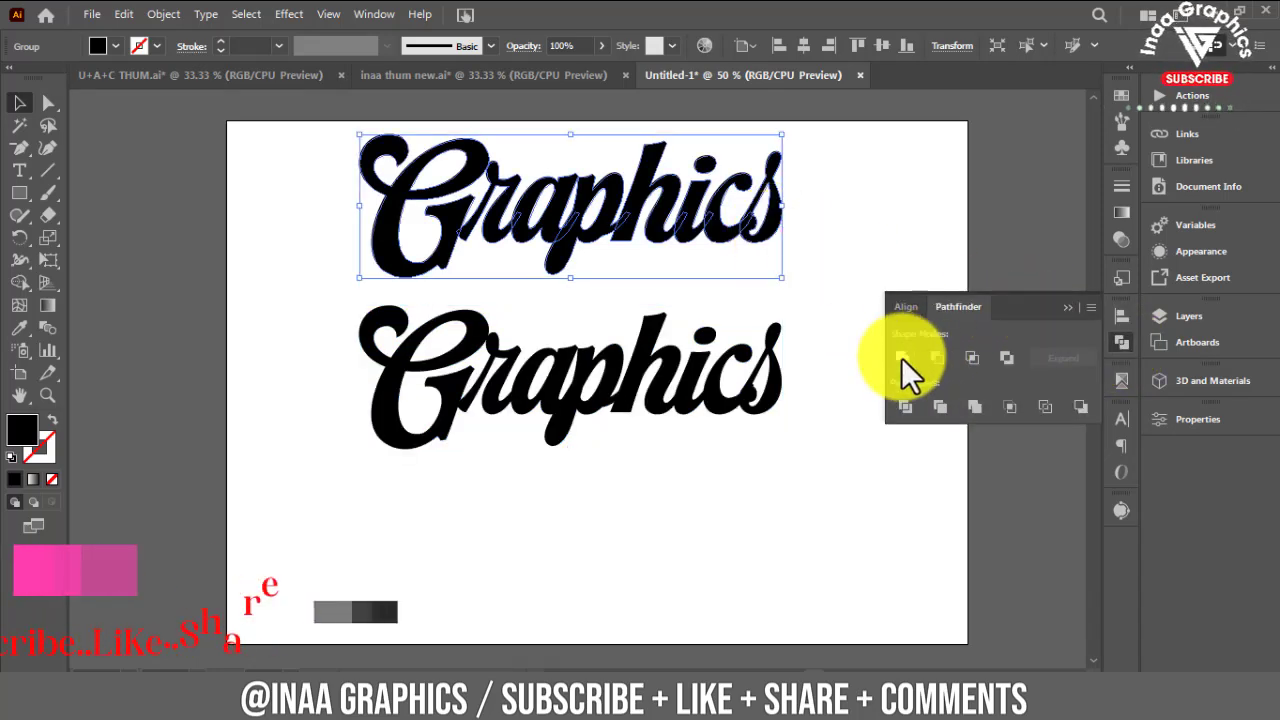
{"action": "left_click", "coordinate": [1067, 306]}
{"action": "left_click", "coordinate": [886, 349]}
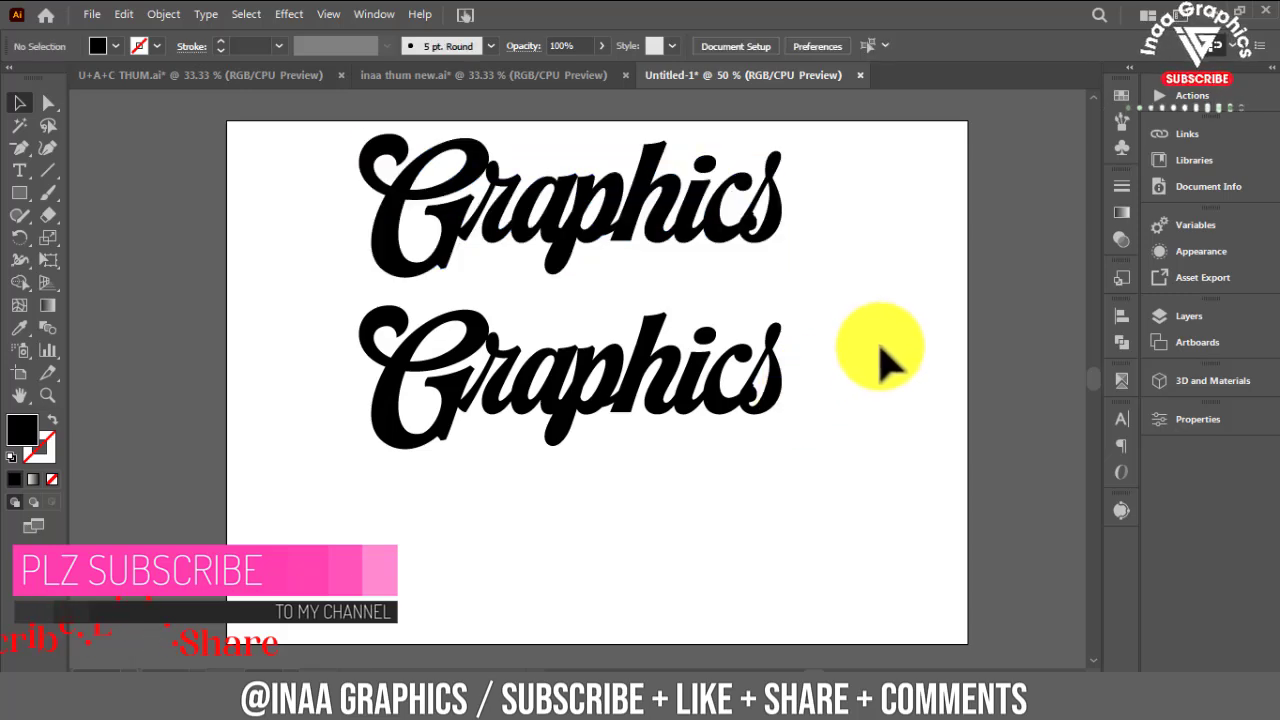
{"action": "mouse_move", "coordinate": [786, 418]}
{"action": "left_mouse_down"}
{"action": "mouse_move", "coordinate": [805, 445]}
{"action": "mouse_move", "coordinate": [799, 430]}
{"action": "left_mouse_up"}
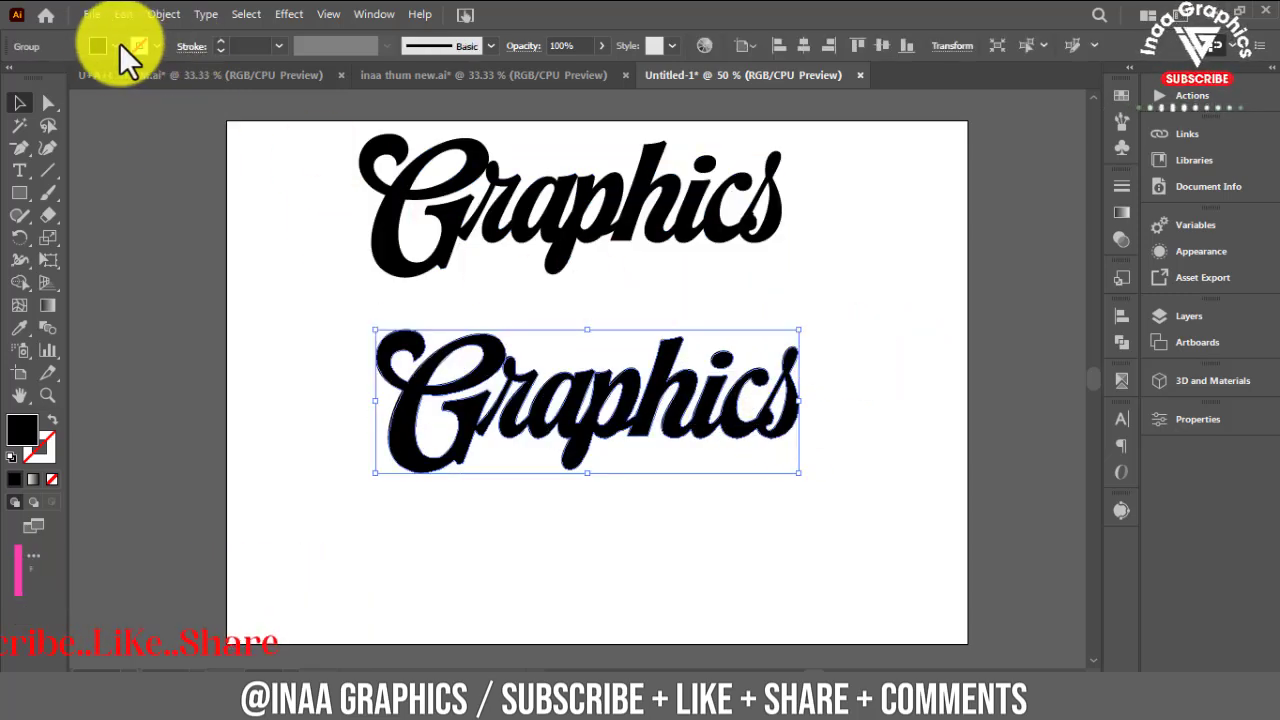
- Fill the lower Graphics with a 90° white-to-black gradient and scale it larger
{"action": "left_click", "coordinate": [1122, 211]}
{"action": "left_click", "coordinate": [981, 320]}
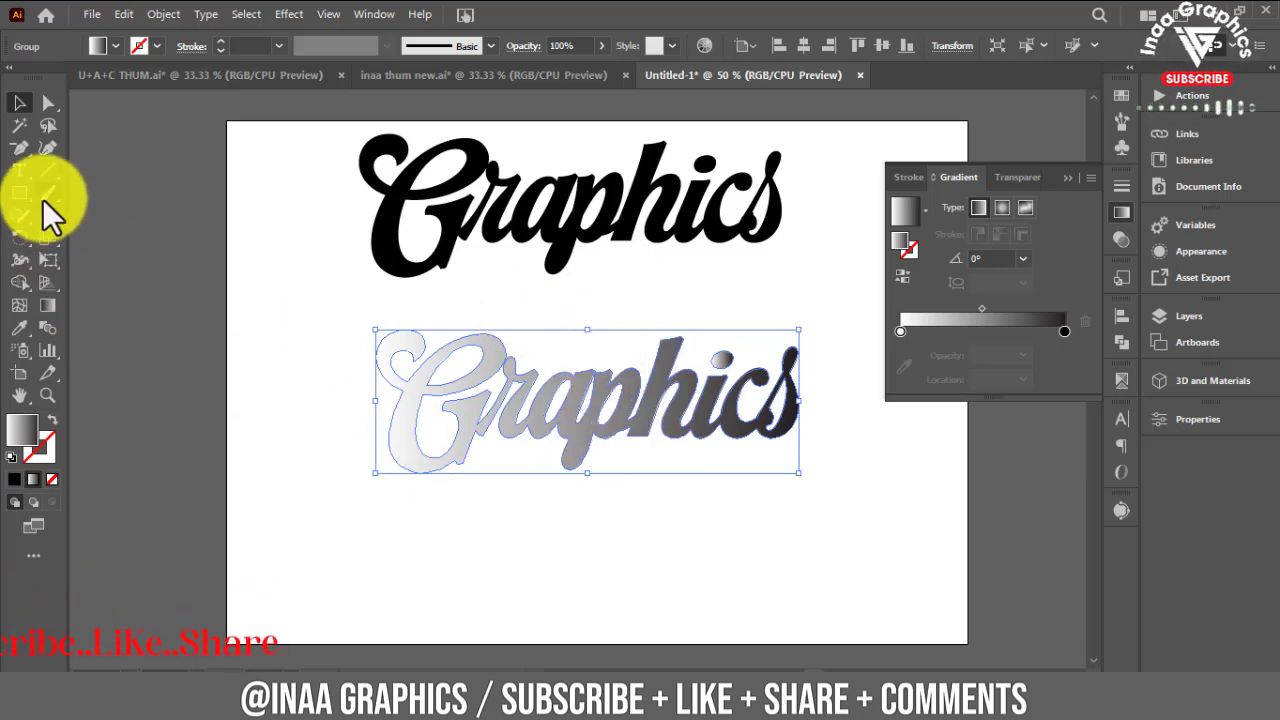
{"action": "left_click", "coordinate": [41, 307]}
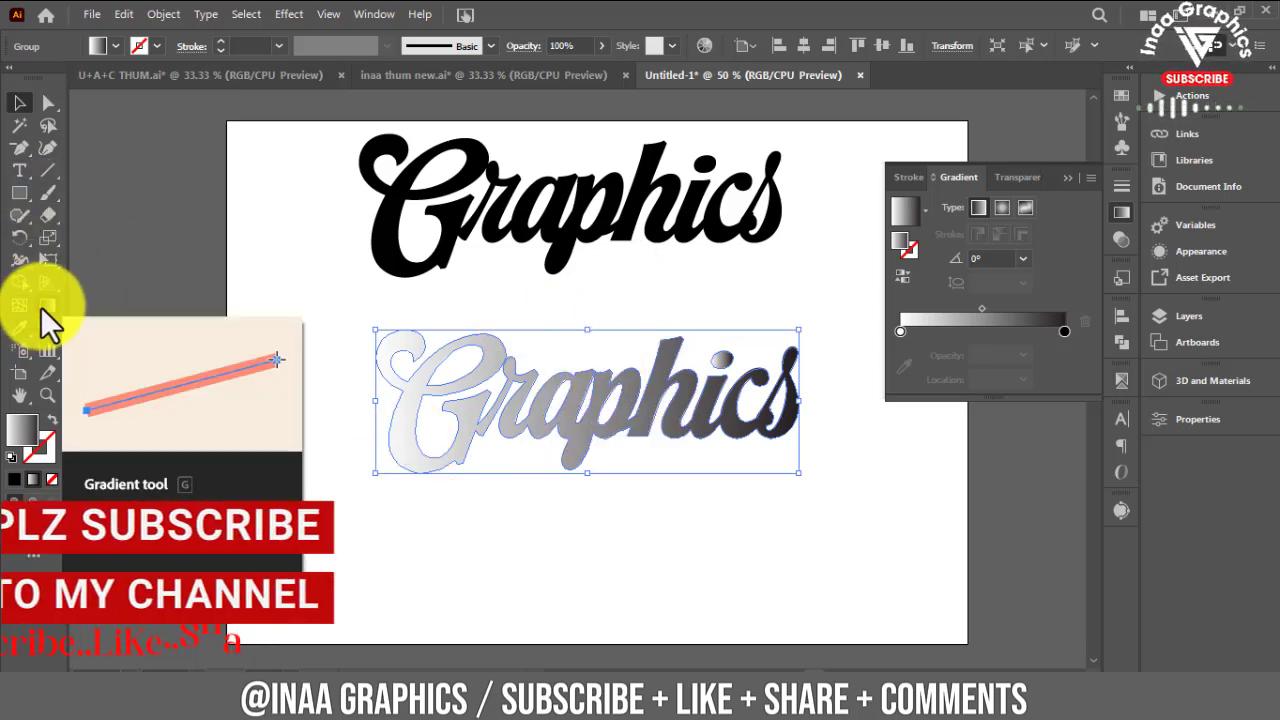
{"action": "left_click", "coordinate": [1022, 259]}
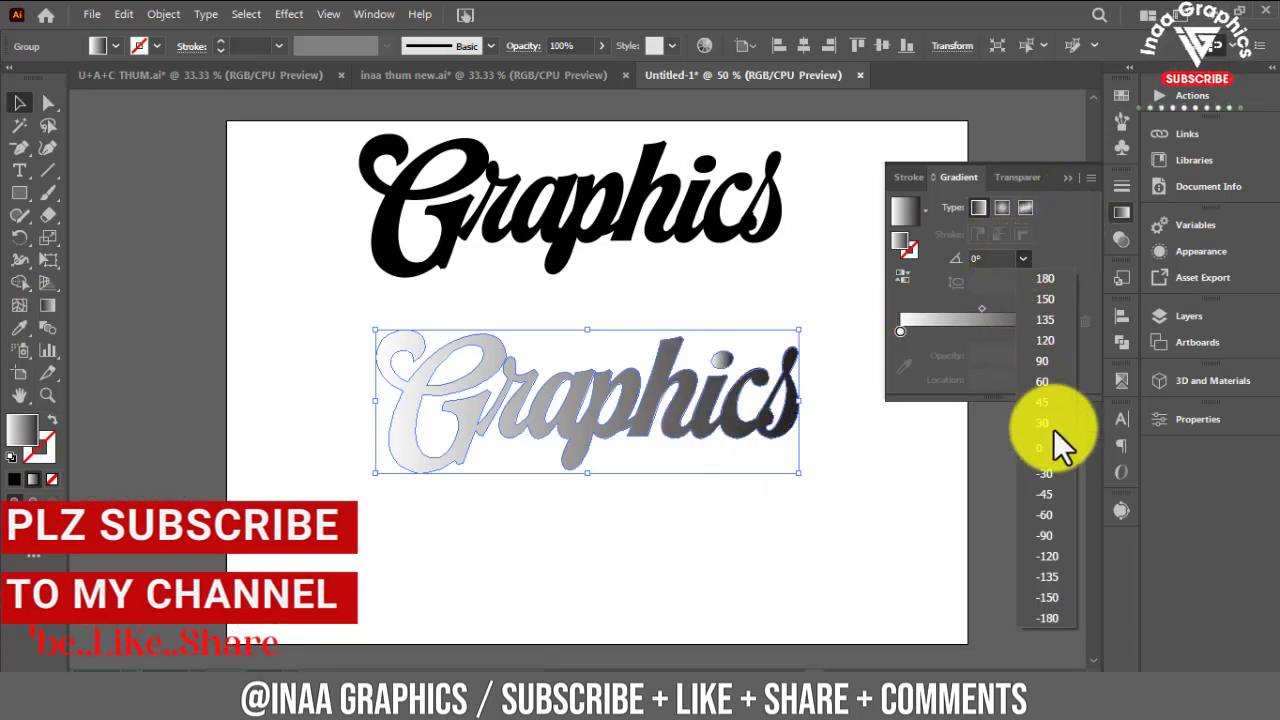
{"action": "left_click", "coordinate": [1043, 361]}
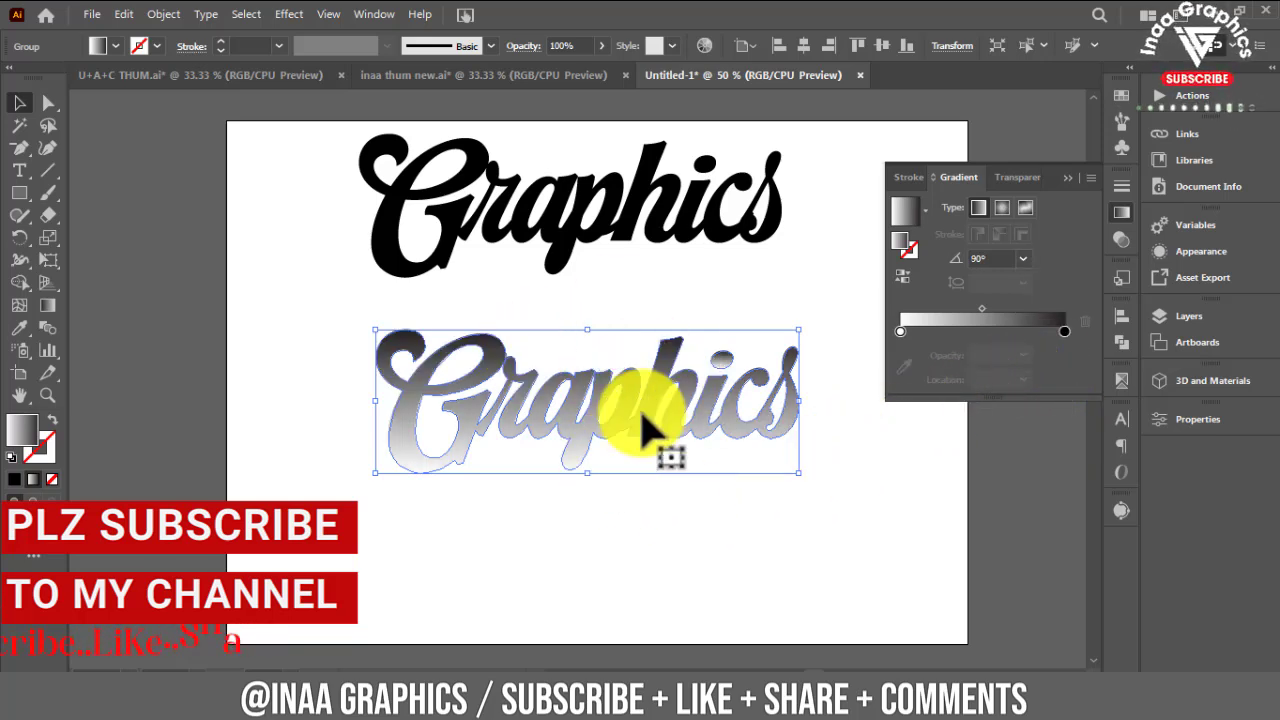
{"action": "left_click", "coordinate": [1068, 183]}
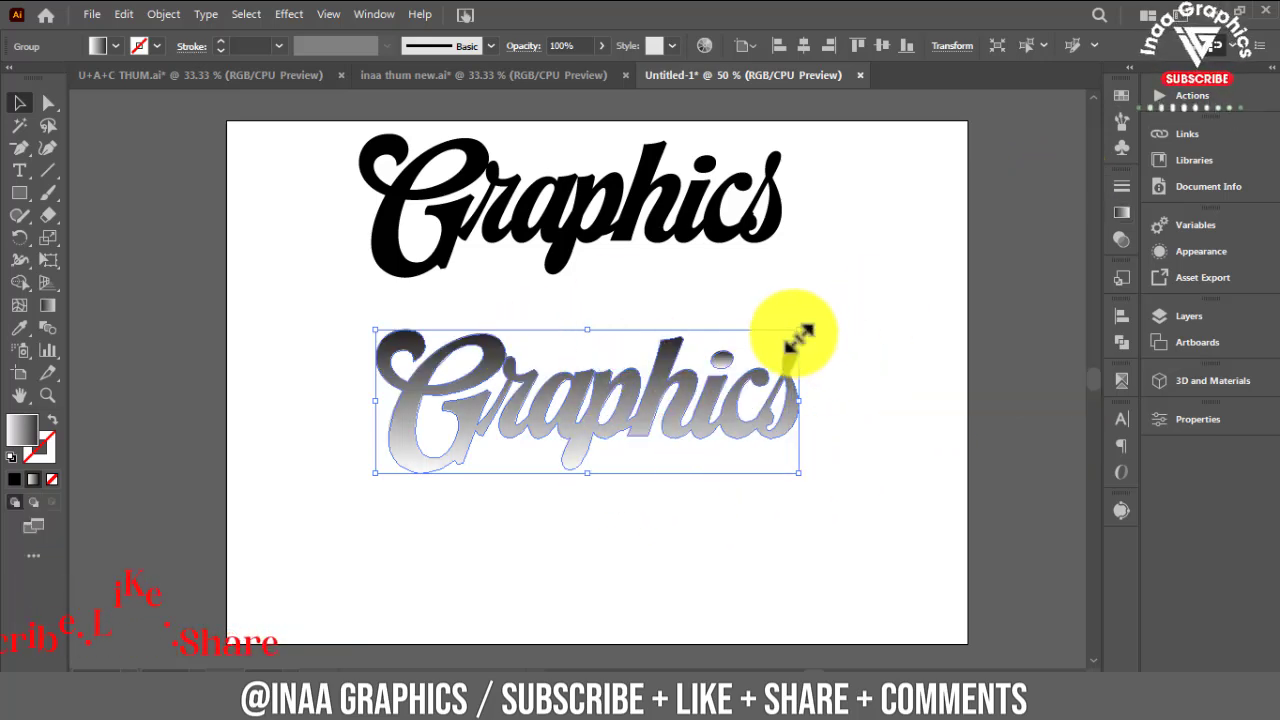
{"action": "left_click_drag", "start_coordinate": [799, 331], "coordinate": [888, 298]}
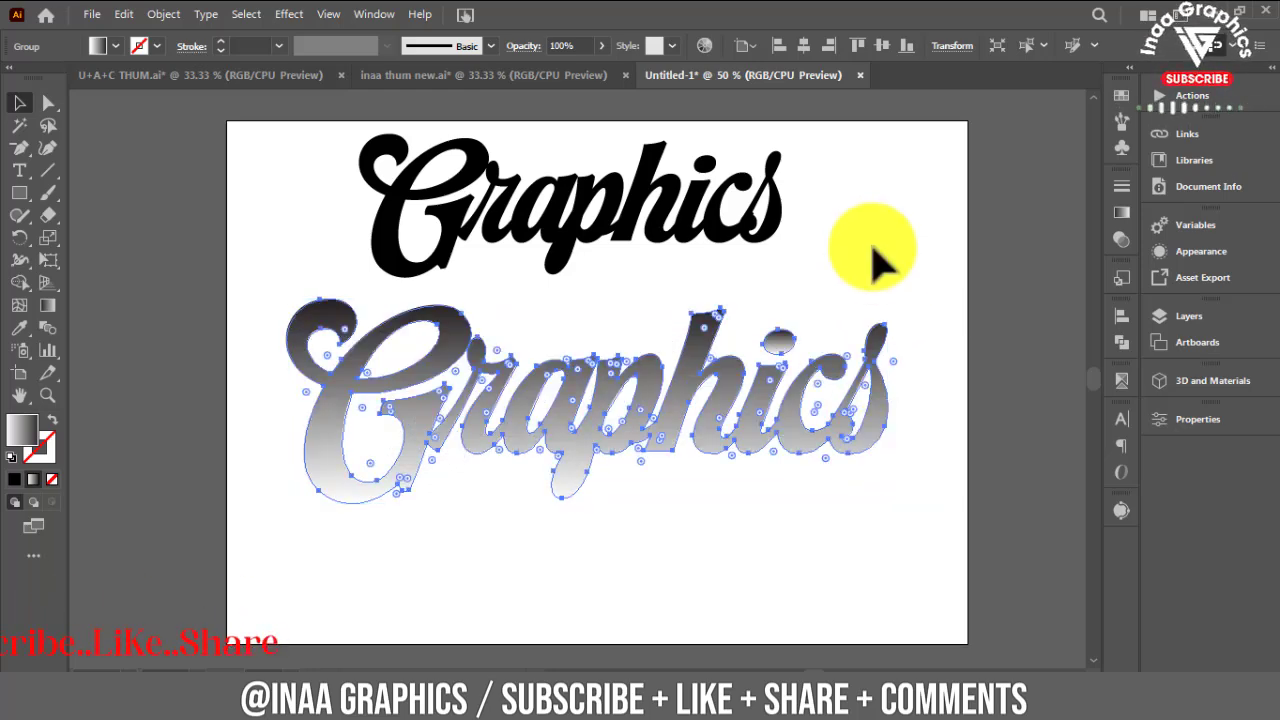
- Undo the gradient word's enlargement and scale both Graphics words up together
{"action": "key", "text": "ctrl+z"}
{"action": "left_click", "coordinate": [790, 205], "text": "shift"}
{"action": "left_click_drag", "start_coordinate": [798, 134], "coordinate": [886, 104]}
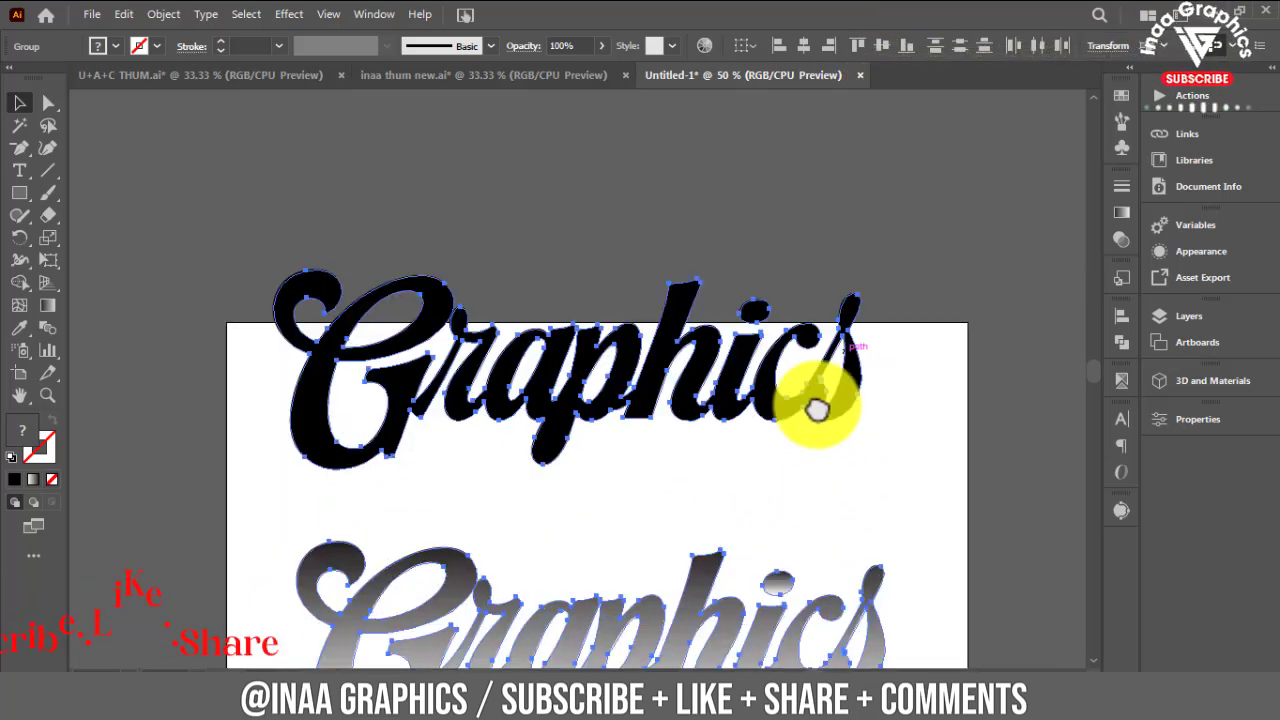
{"action": "scroll", "coordinate": [814, 400], "scroll_direction": "down", "scroll_amount": 3}
{"action": "left_click", "coordinate": [1005, 370]}
- Move the black copy and the gradient copy of Graphics upward
{"action": "left_click_drag", "start_coordinate": [960, 260], "coordinate": [920, 486]}
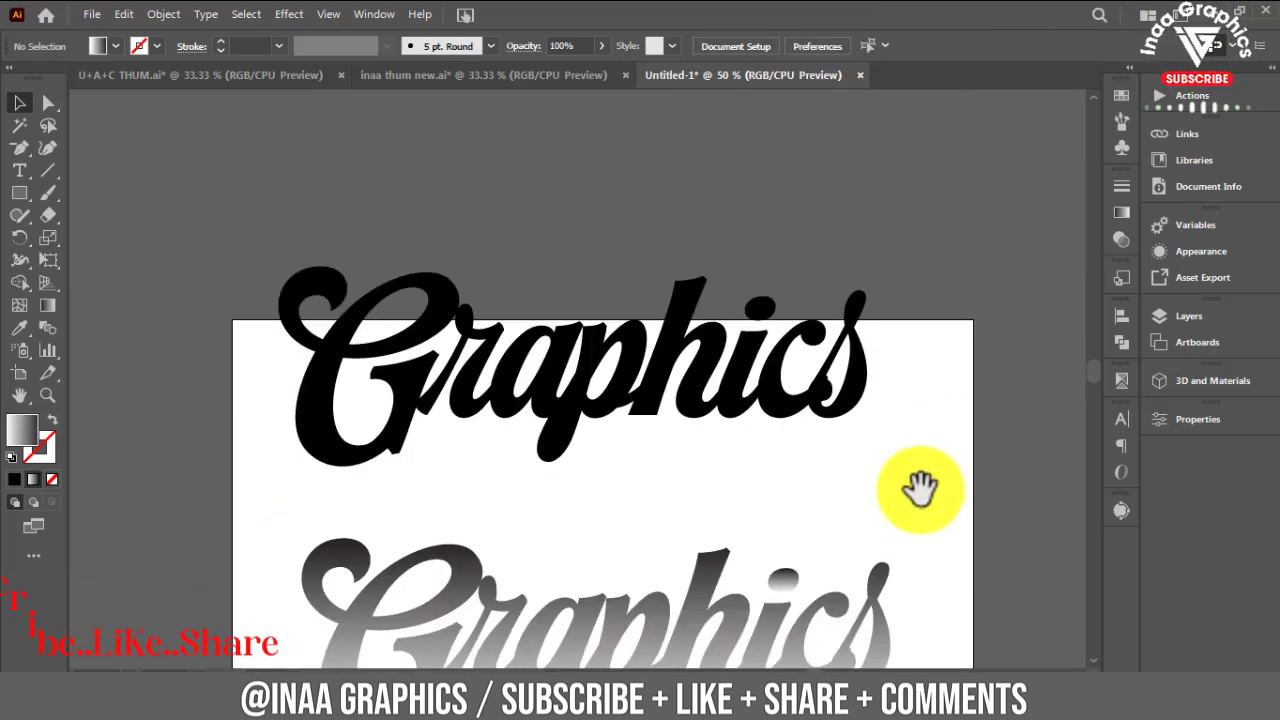
{"action": "left_click_drag", "start_coordinate": [750, 400], "coordinate": [722, 232]}
{"action": "left_click_drag", "start_coordinate": [766, 543], "coordinate": [766, 363]}
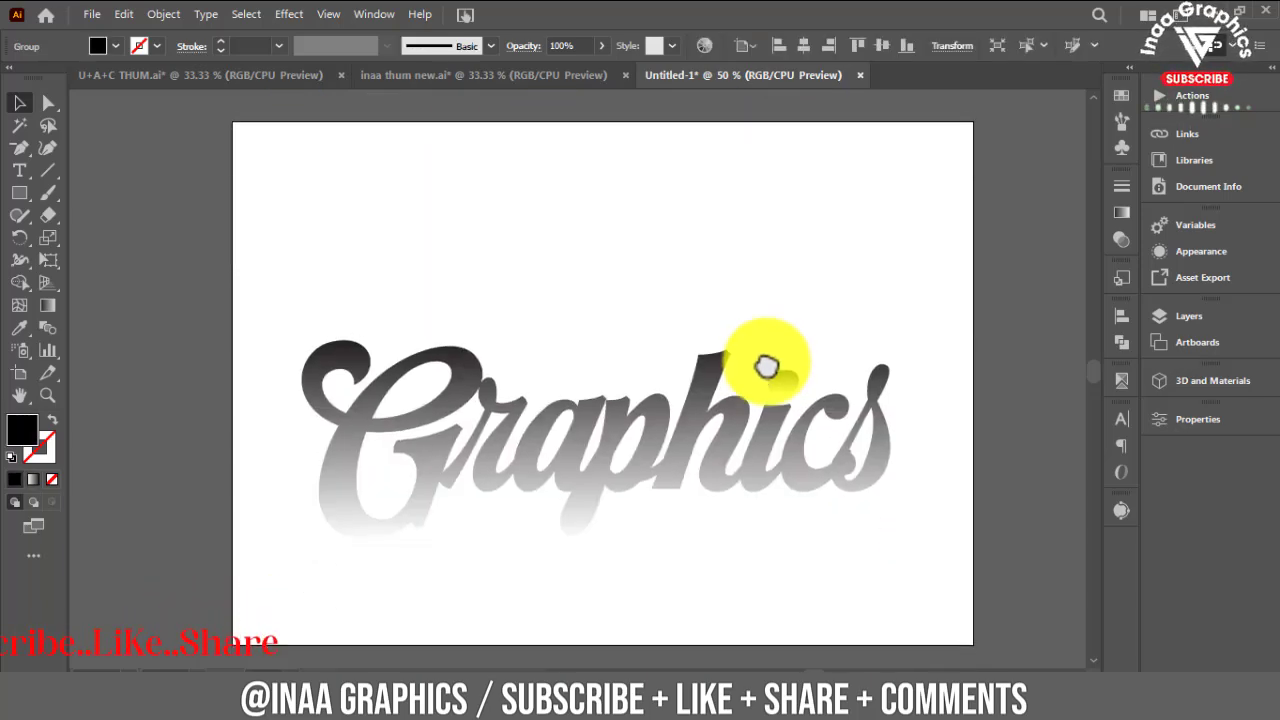
{"action": "mouse_move", "coordinate": [705, 423]}
{"action": "left_mouse_down"}
{"action": "mouse_move", "coordinate": [705, 410]}
{"action": "mouse_move", "coordinate": [775, 505]}
{"action": "left_mouse_up"}
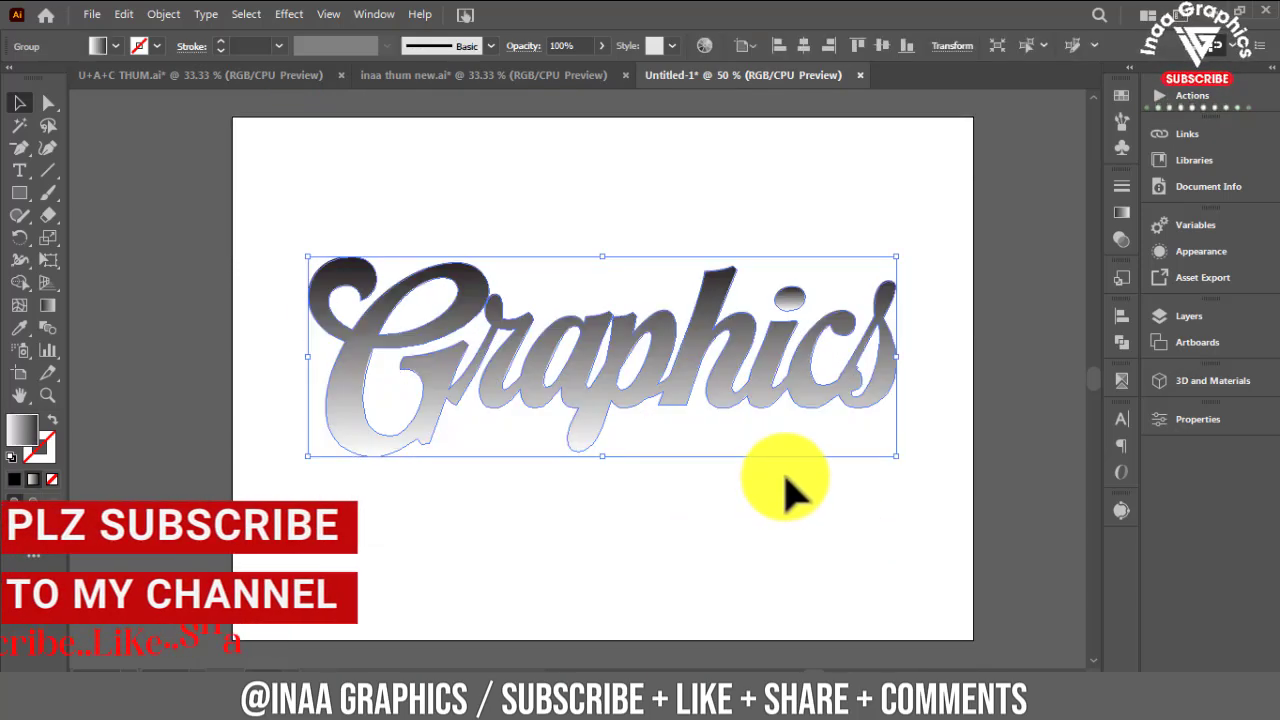
{"action": "left_click", "coordinate": [1171, 251]}
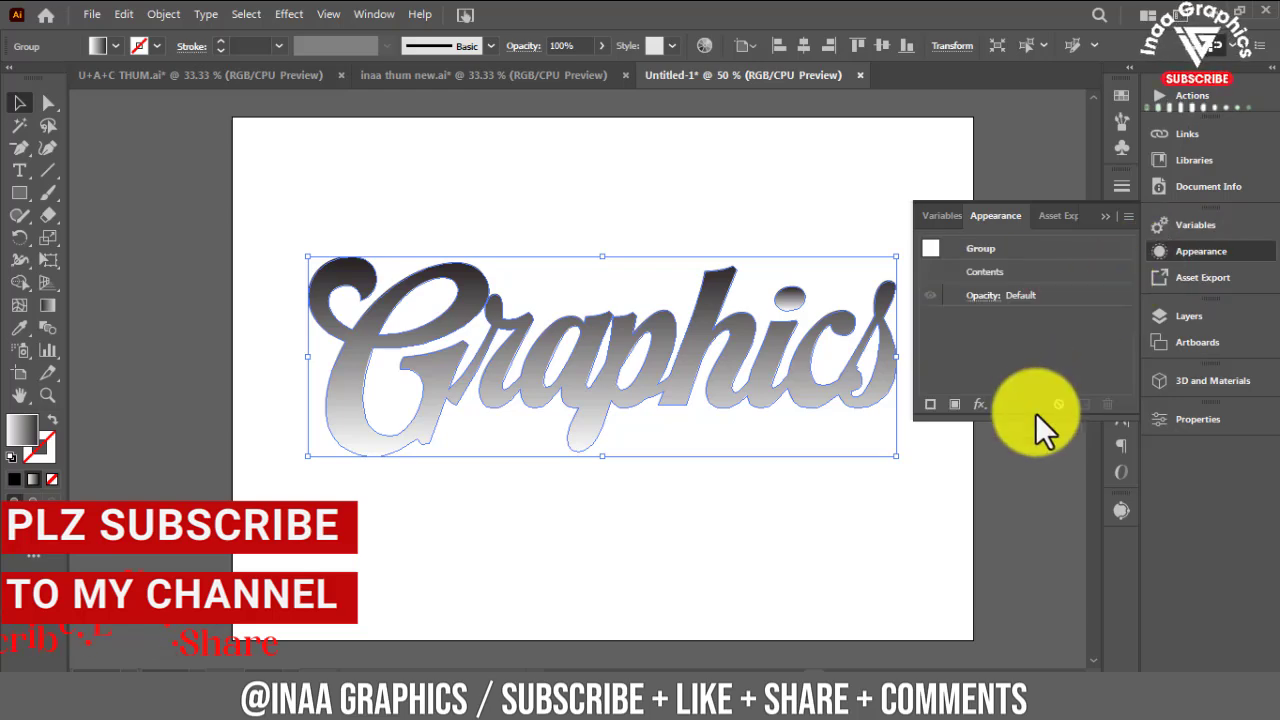
- Apply Color Halftone with Max. Radius 10, Channel 1 at 100 and Channel 2 at 80
{"action": "left_click", "coordinate": [984, 413]}
{"action": "mouse_move", "coordinate": [1080, 589]}
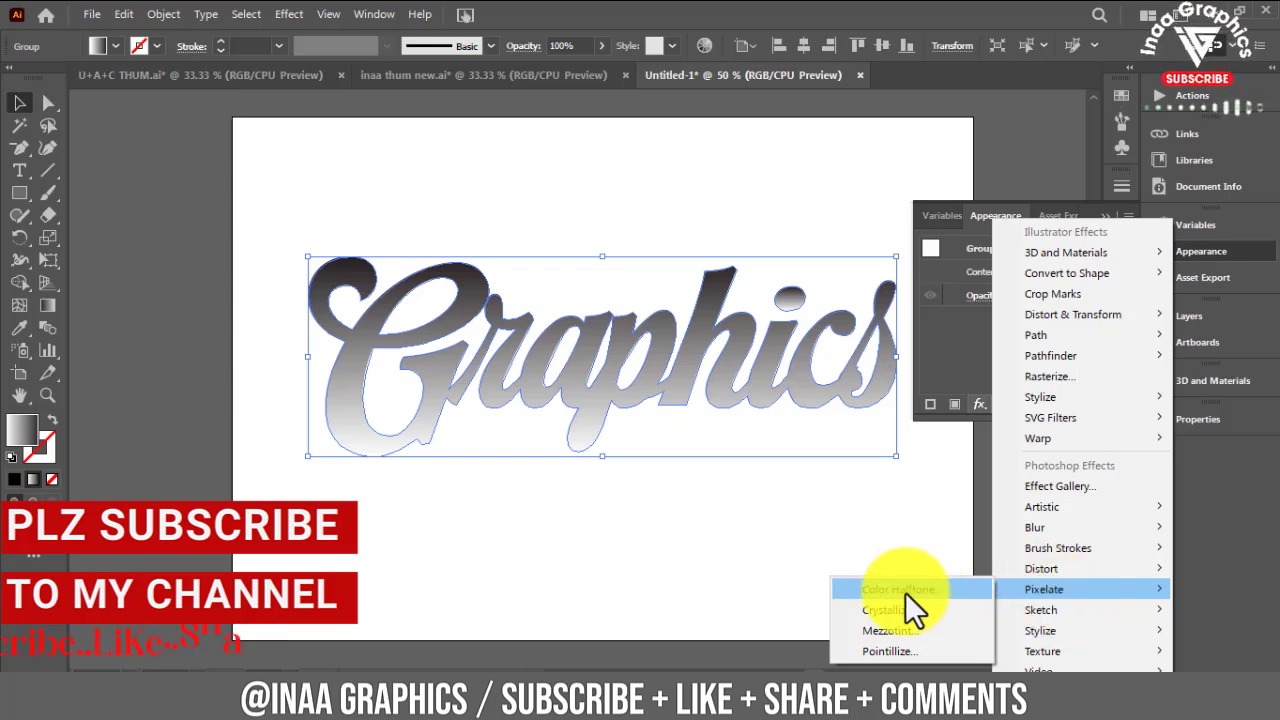
{"action": "left_click", "coordinate": [919, 593]}
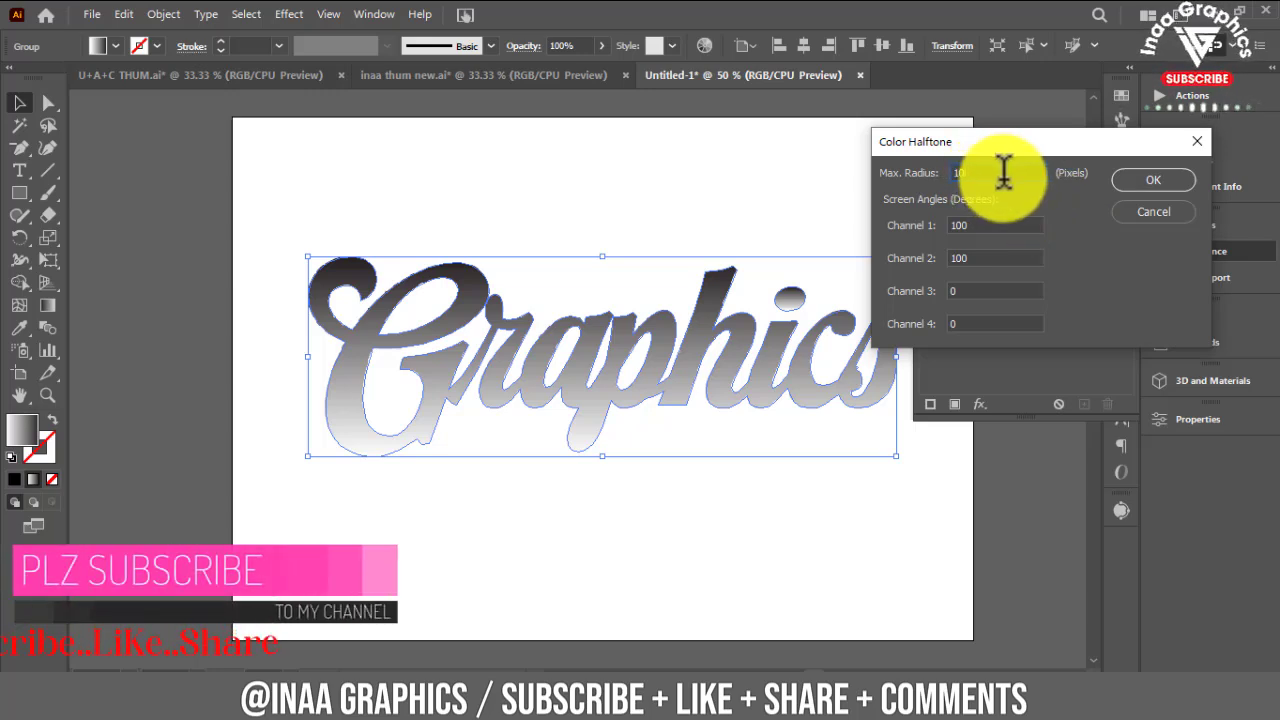
{"action": "key", "text": "BackSpace"}
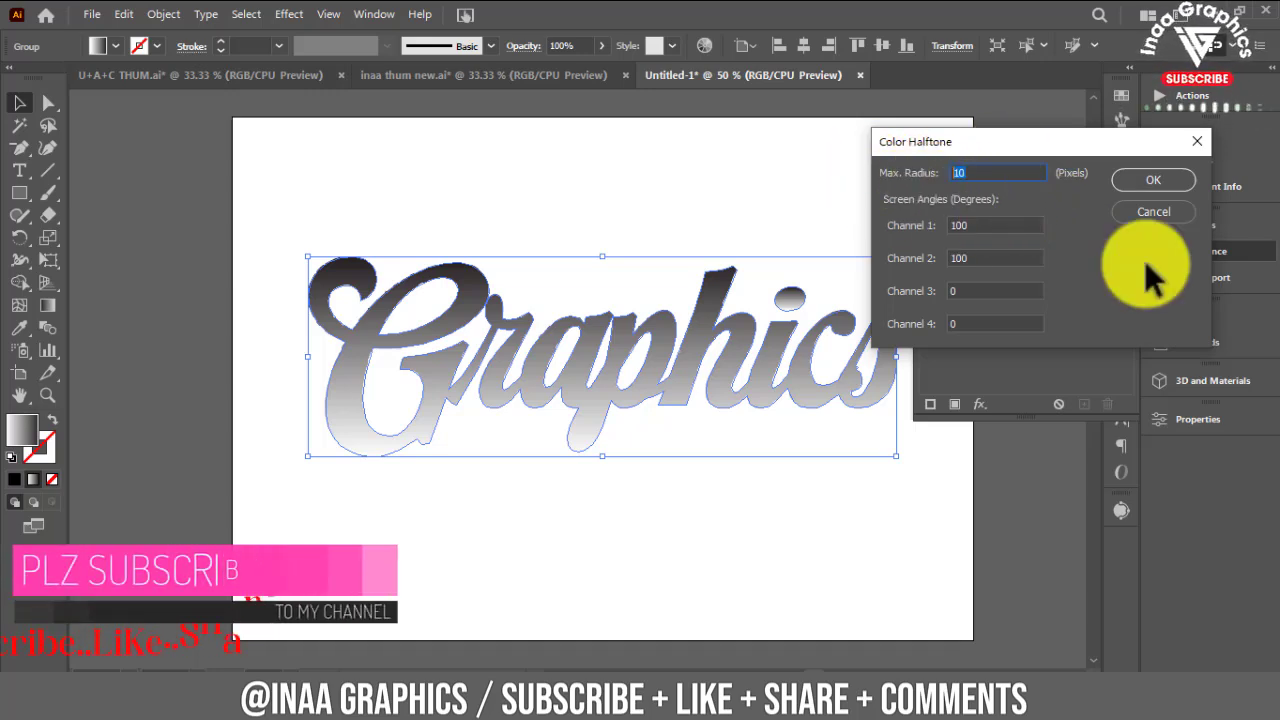
{"action": "key", "text": "Tab"}
{"action": "type", "text": "10"}
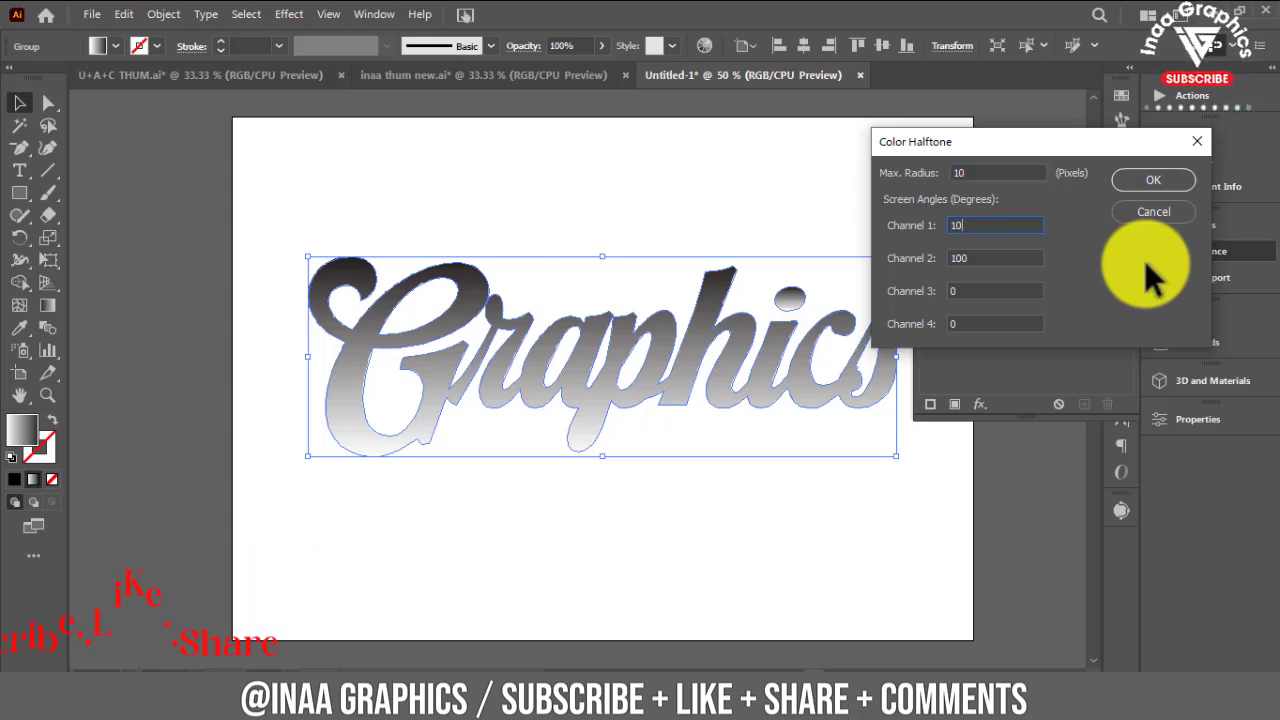
{"action": "type", "text": "0"}
{"action": "key", "text": "Tab"}
{"action": "type", "text": "1"}
{"action": "type", "text": "00"}
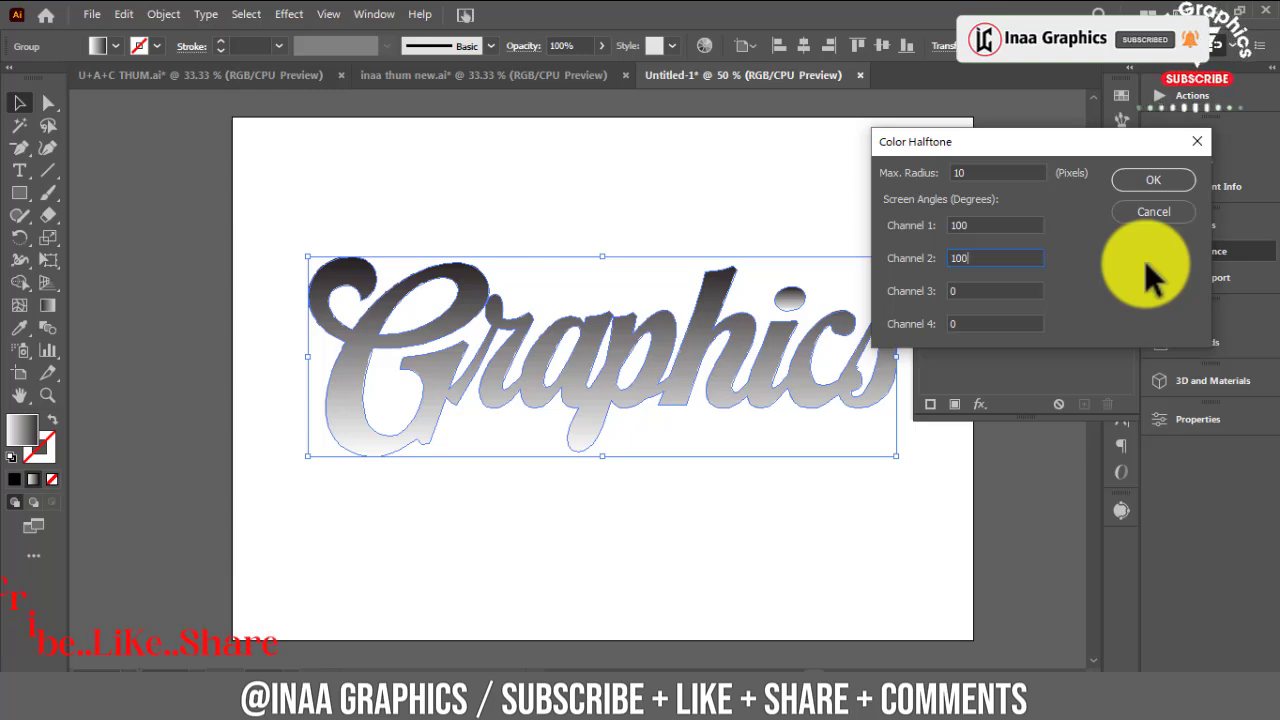
{"action": "type", "text": "80"}
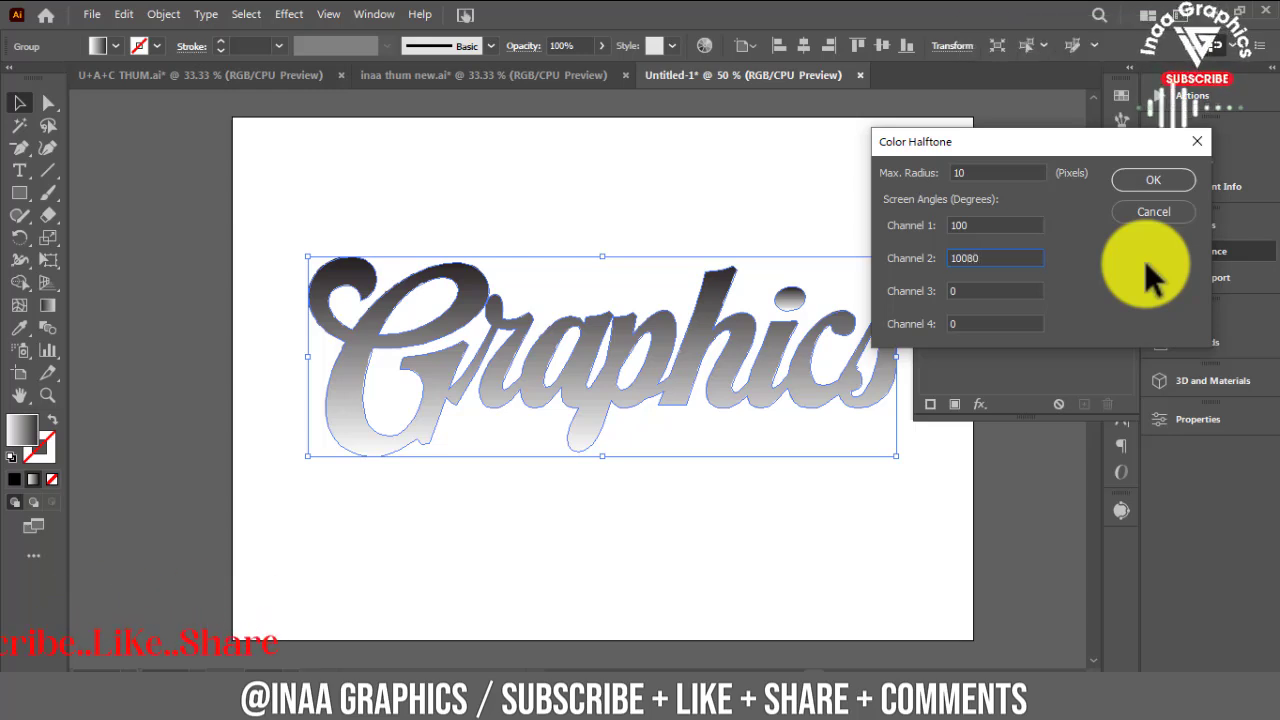
{"action": "key", "text": "BackSpace"}
{"action": "key", "text": "BackSpace"}
{"action": "key", "text": "BackSpace"}
{"action": "key", "text": "BackSpace"}
{"action": "key", "text": "BackSpace"}
{"action": "type", "text": "80"}
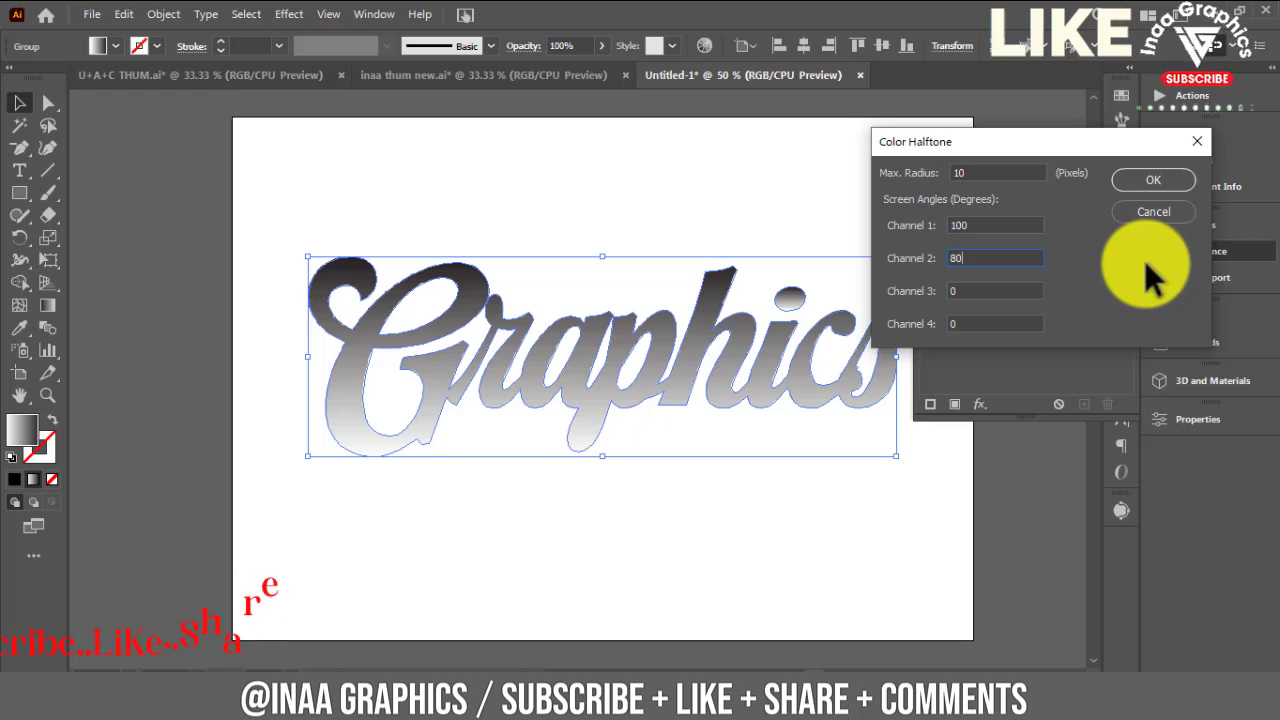
{"action": "left_click", "coordinate": [1163, 180]}
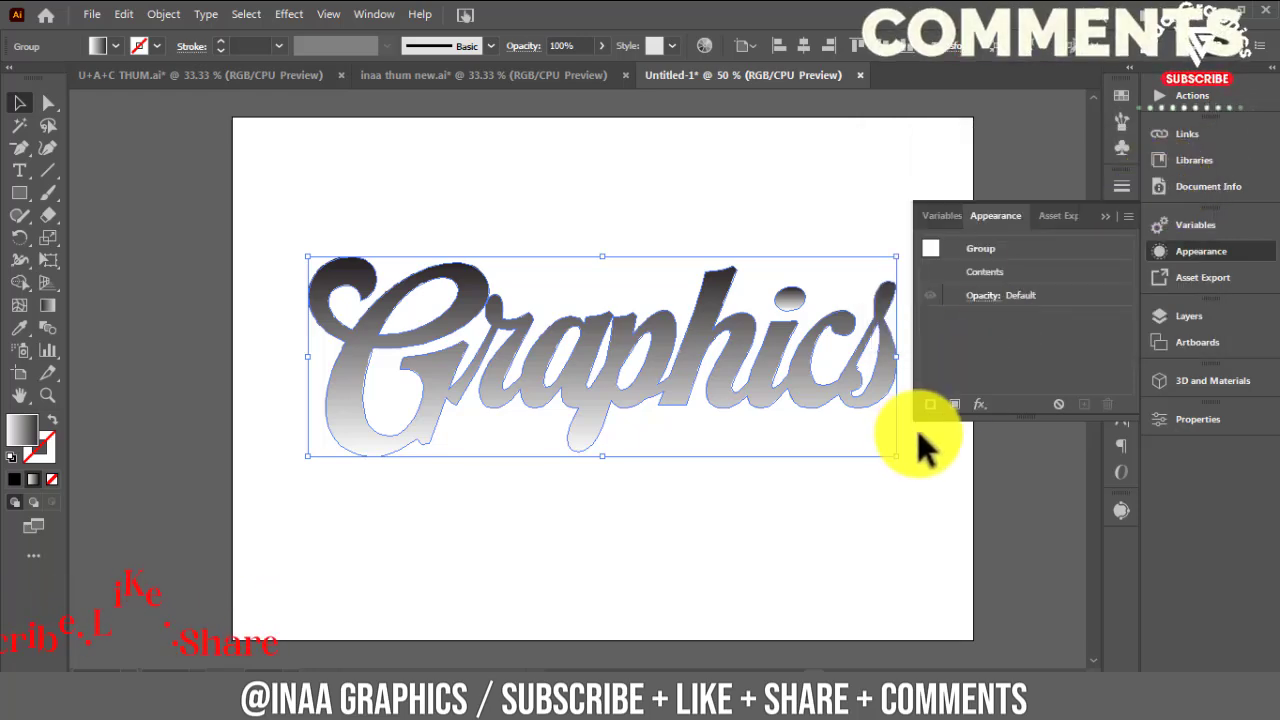
- Zoom in to inspect the halftone dots, then reselect the halftone Graphics group
{"action": "left_click", "coordinate": [668, 490]}
{"action": "key", "text": "z"}
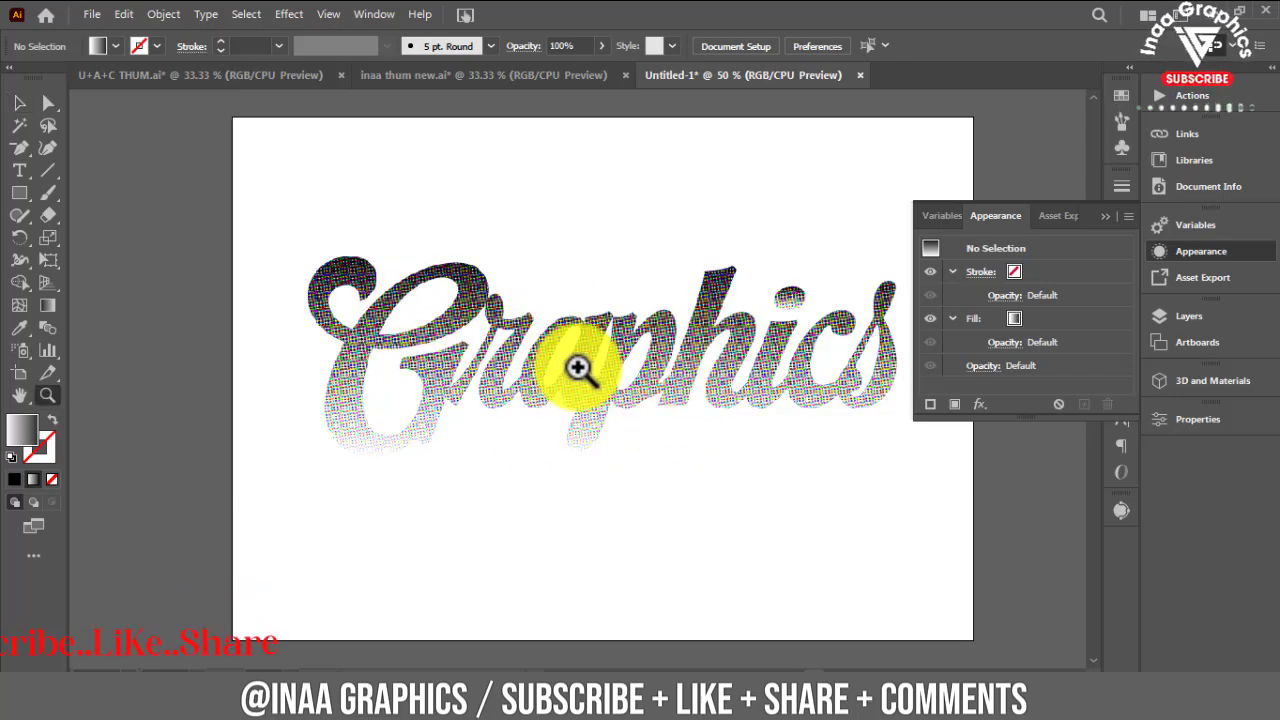
{"action": "mouse_move", "coordinate": [578, 368]}
{"action": "left_mouse_down"}
{"action": "mouse_move", "coordinate": [703, 391]}
{"action": "mouse_move", "coordinate": [795, 492]}
{"action": "left_mouse_up"}
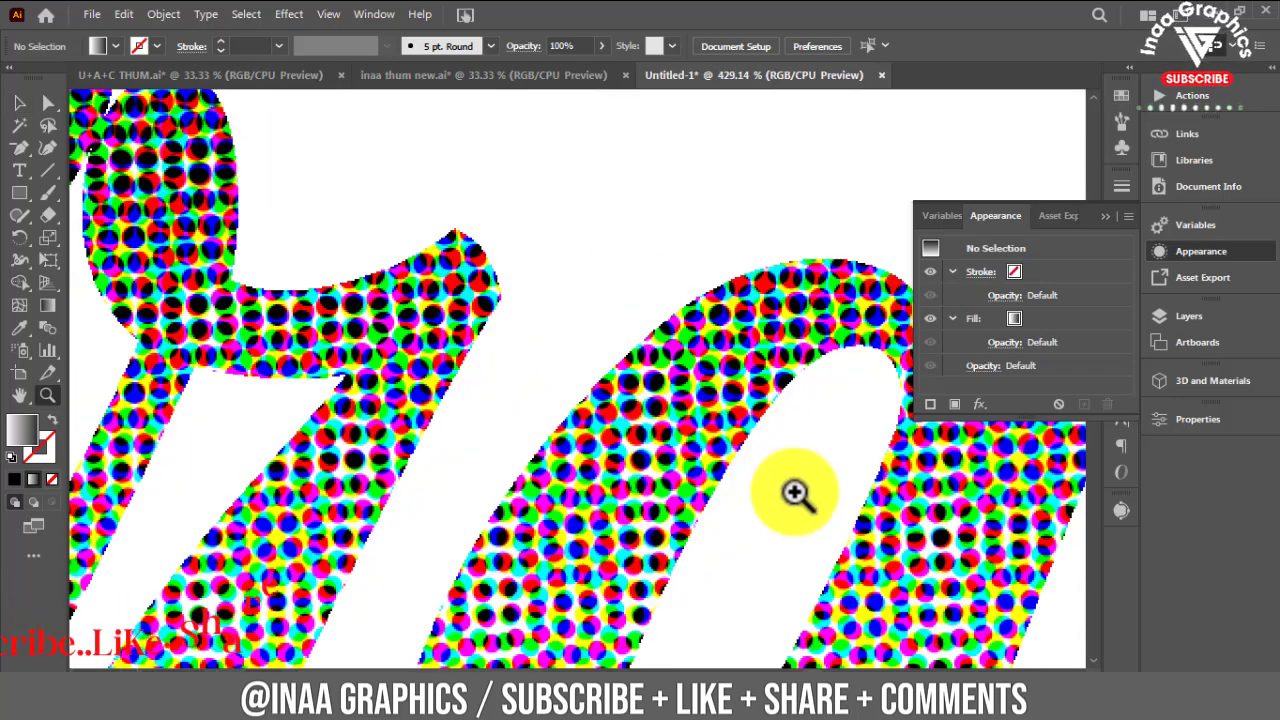
{"action": "left_click", "coordinate": [505, 308], "text": "alt"}
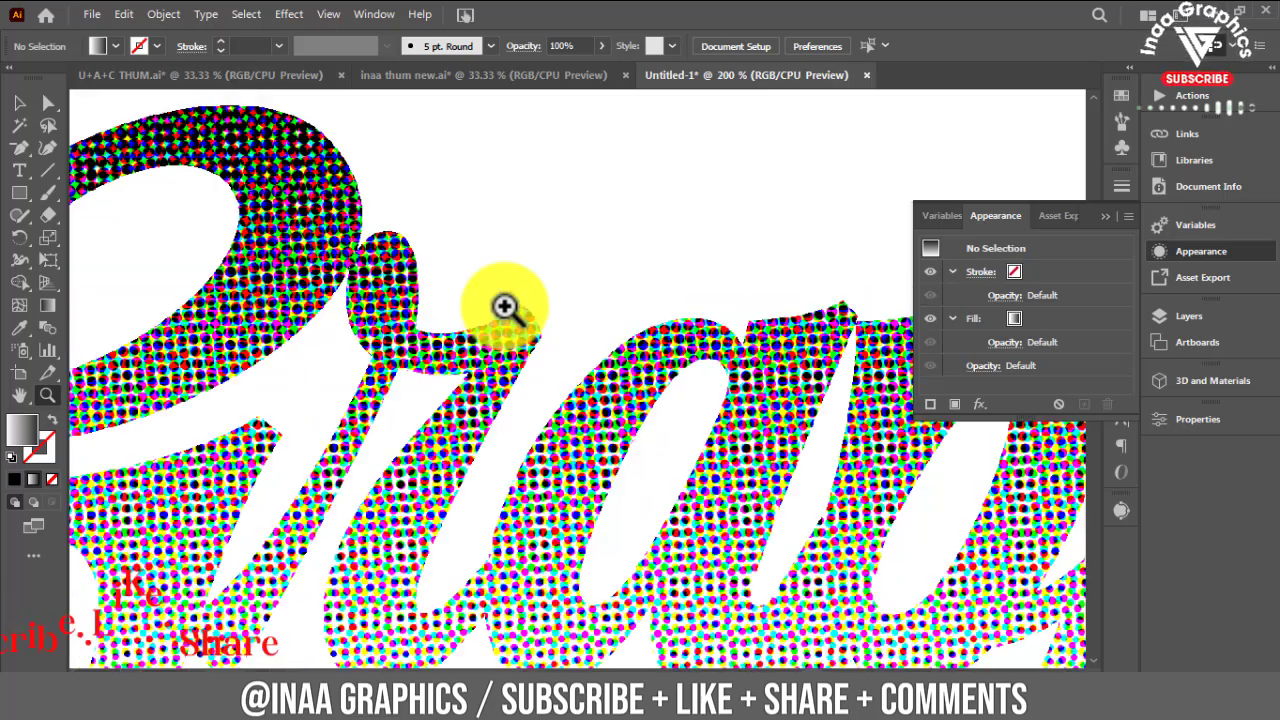
{"action": "left_click", "coordinate": [505, 308], "text": "alt"}
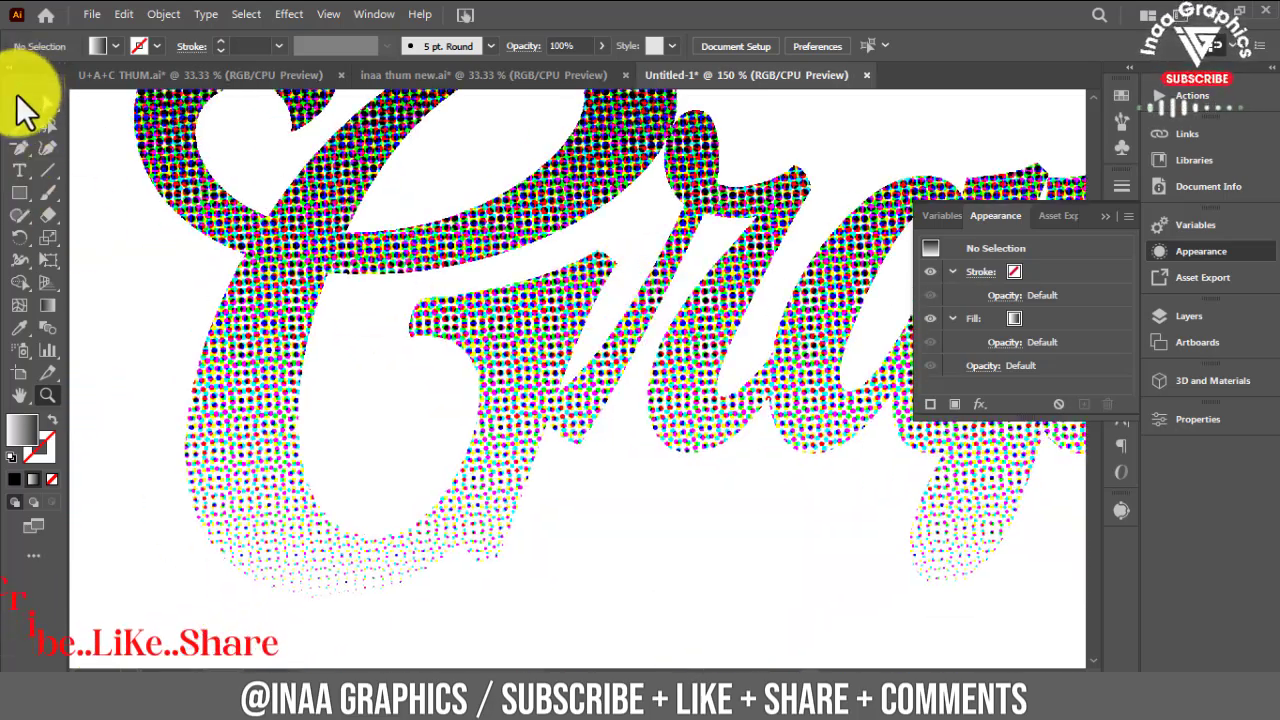
{"action": "left_click", "coordinate": [19, 103]}
{"action": "left_click", "coordinate": [1035, 297]}
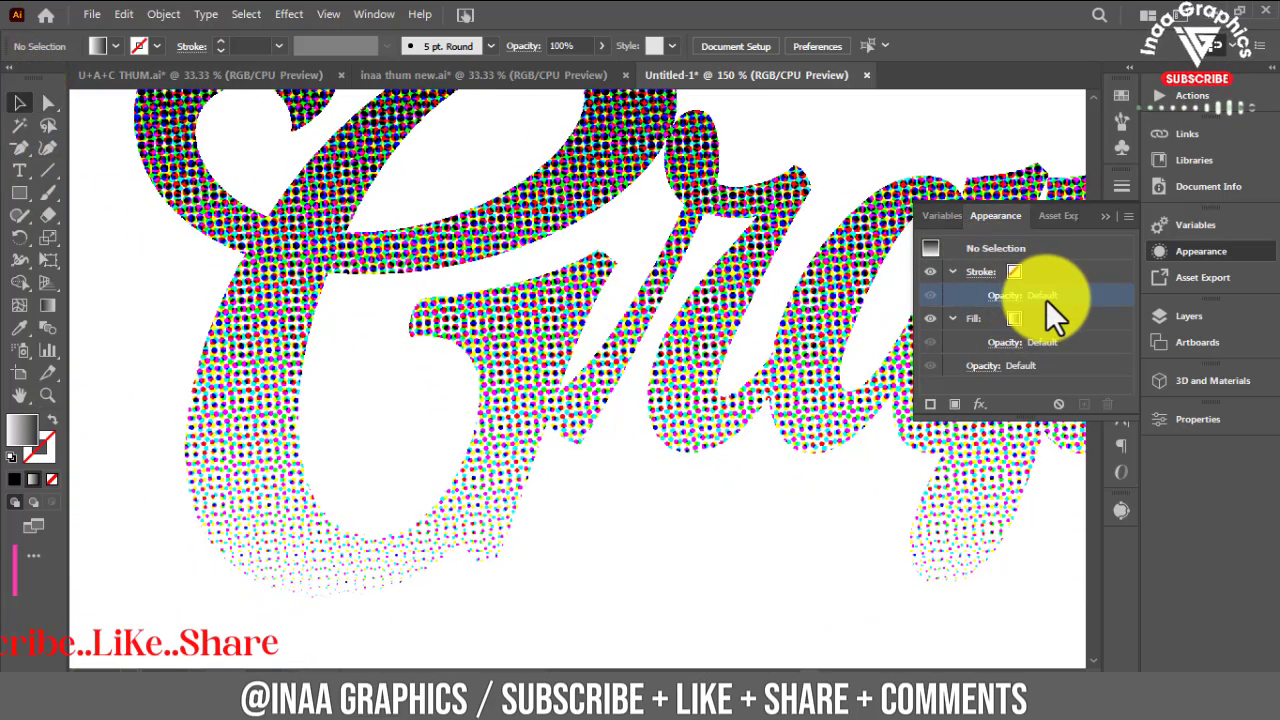
{"action": "left_click", "coordinate": [1040, 298]}
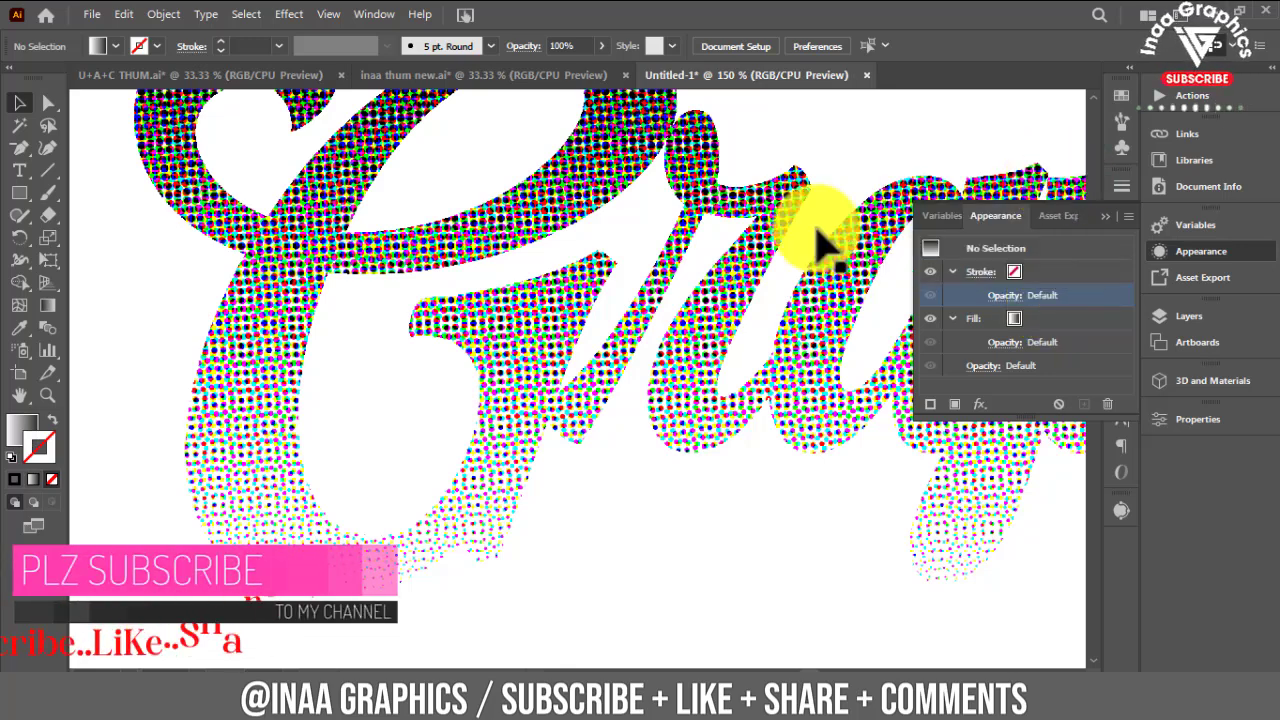
{"action": "left_click", "coordinate": [523, 294]}
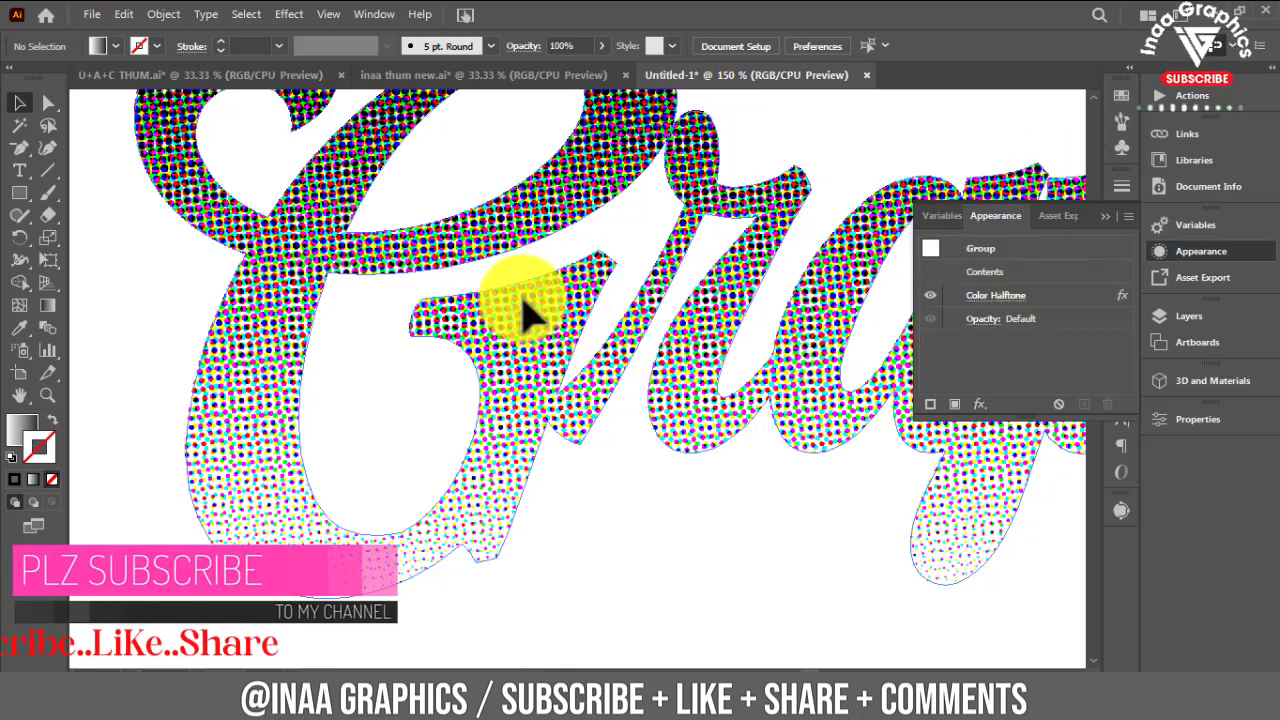
- Give the halftone group's fill a dark blue colour
{"action": "double_click", "coordinate": [1002, 273]}
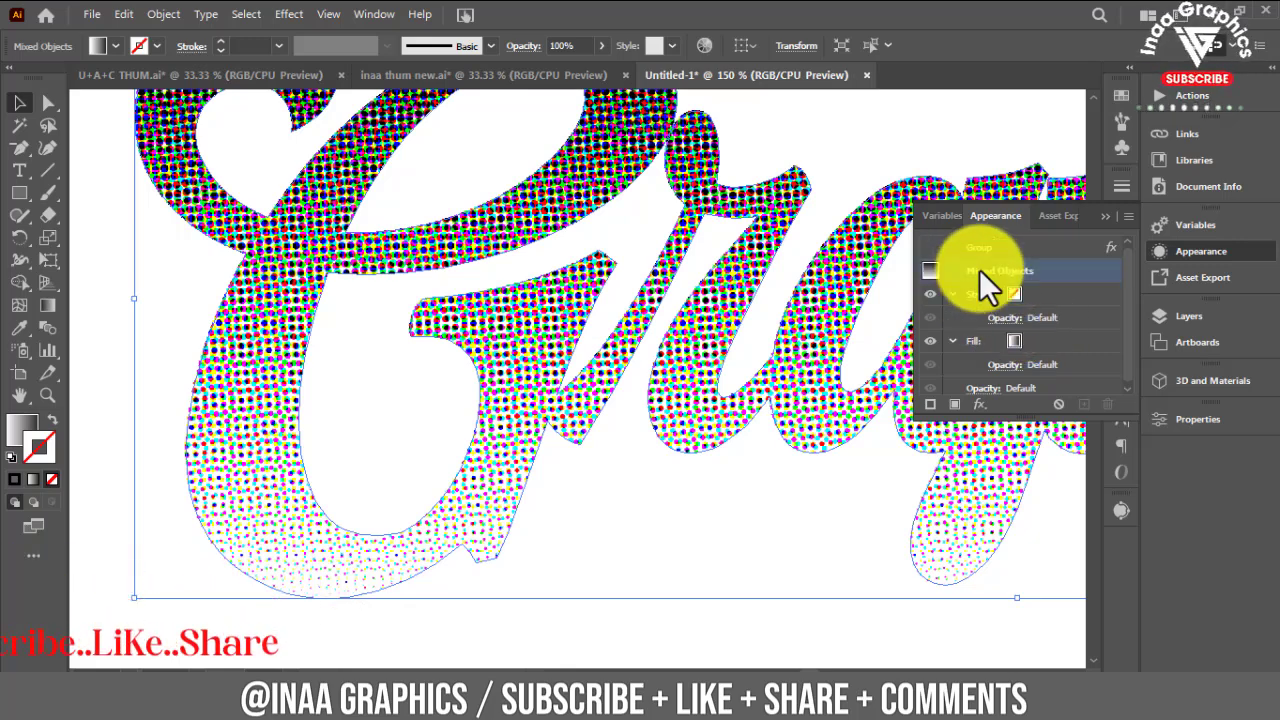
{"action": "left_click", "coordinate": [1022, 341]}
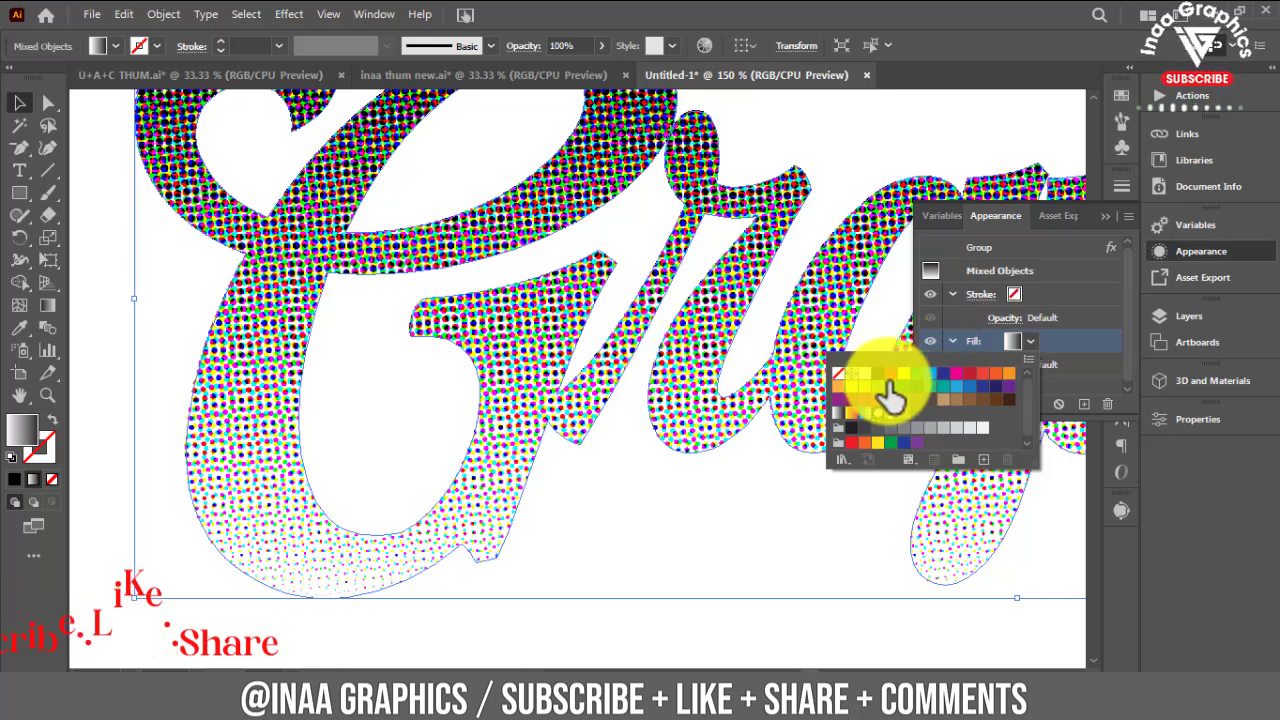
{"action": "left_click", "coordinate": [939, 374]}
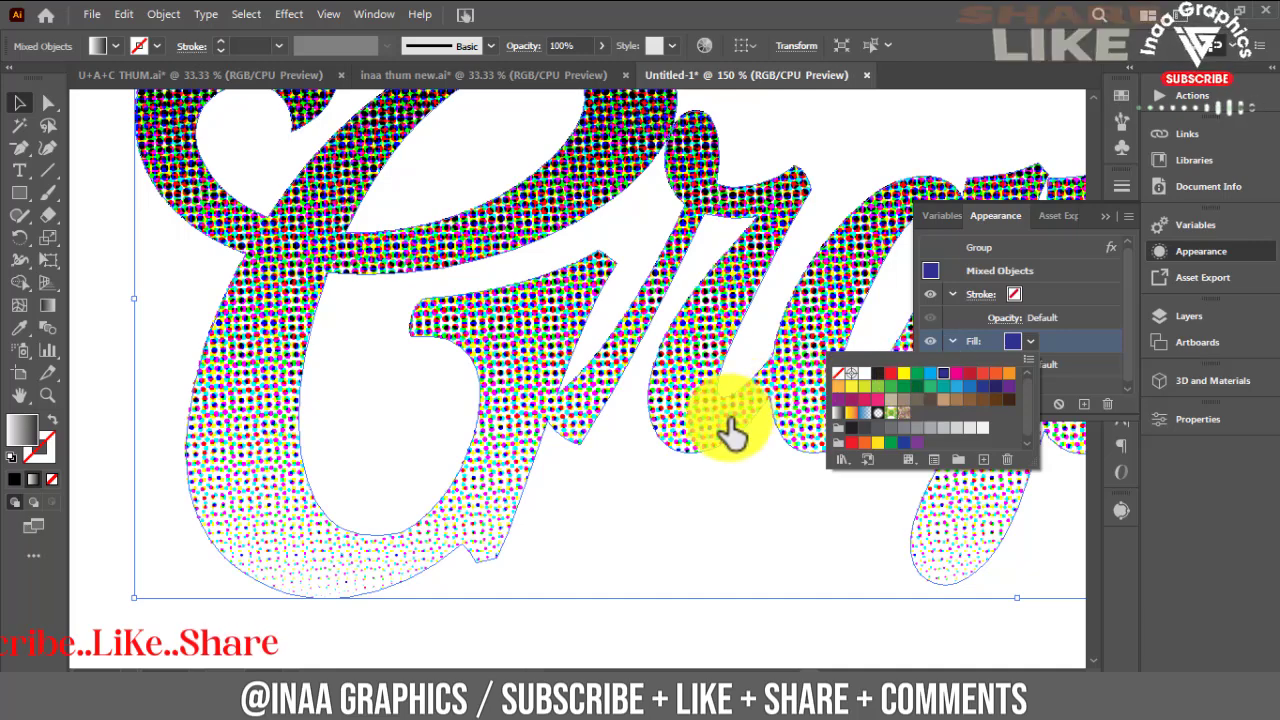
{"action": "left_click", "coordinate": [1091, 259]}
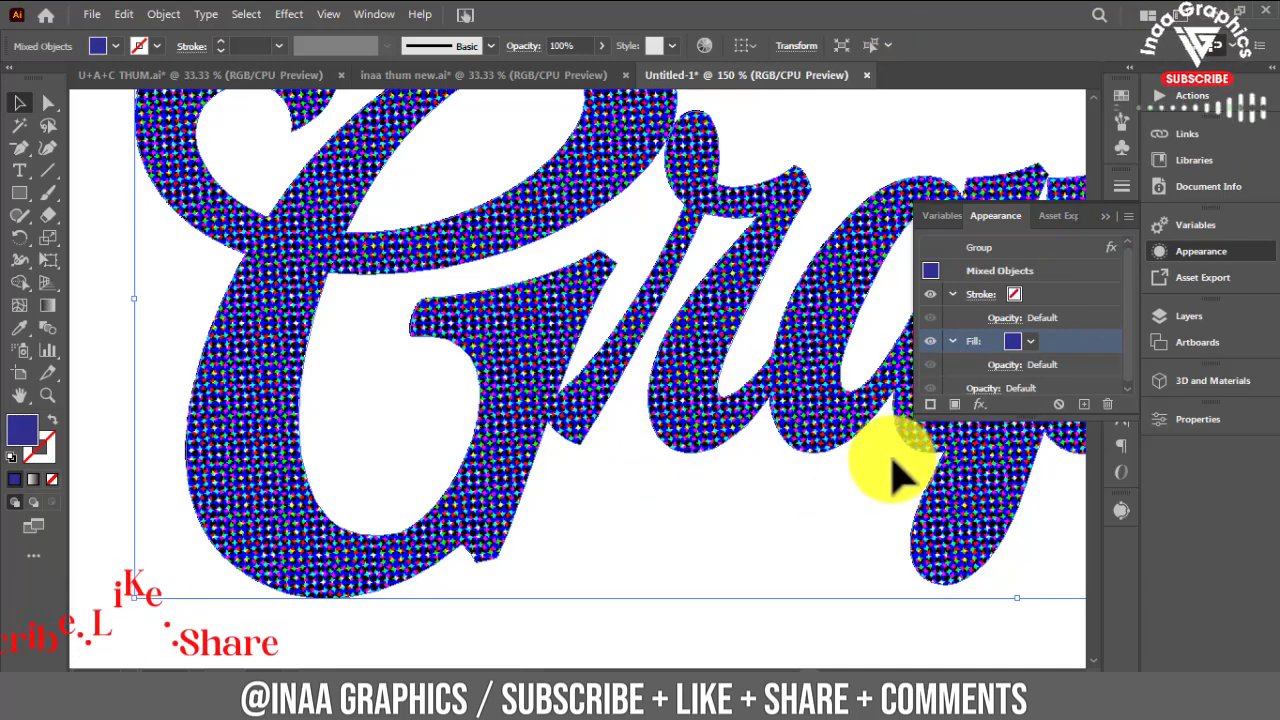
- Close the Transparency and Appearance panels and zoom out to the whole artboard
{"action": "scroll", "coordinate": [1013, 358], "scroll_direction": "down", "scroll_amount": 1}
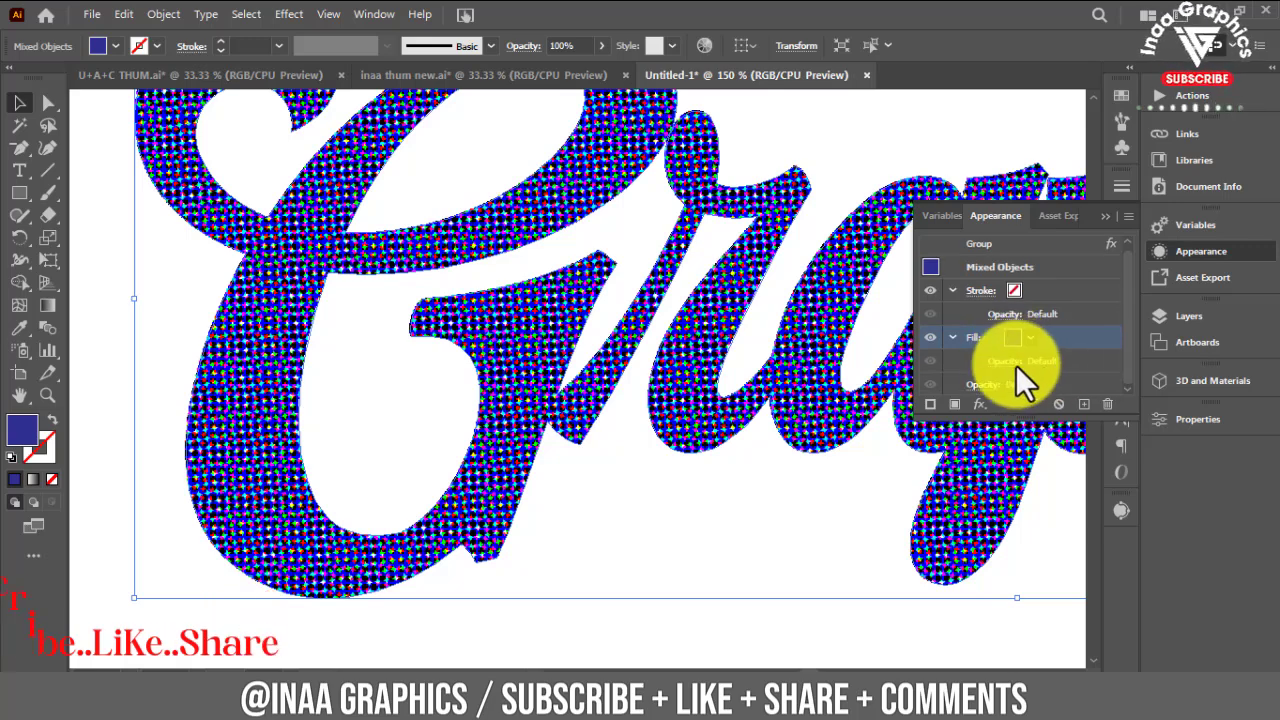
{"action": "left_click", "coordinate": [1002, 362]}
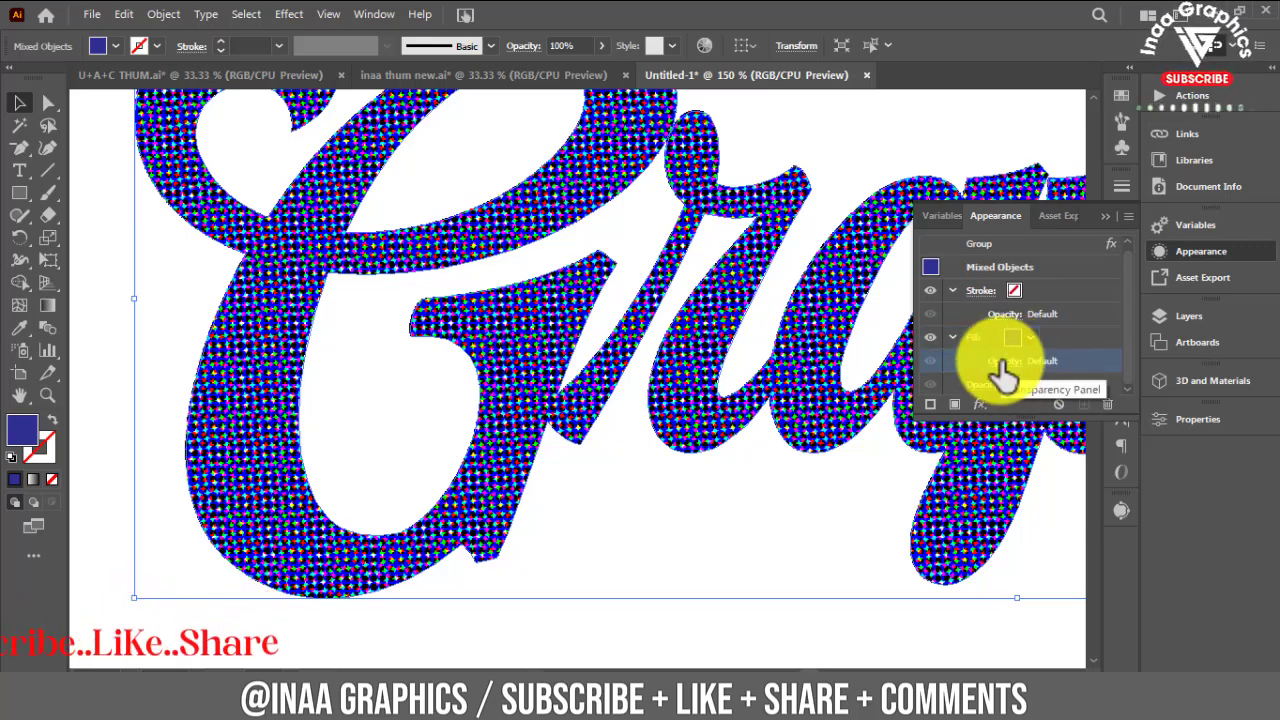
{"action": "left_click", "coordinate": [1001, 386]}
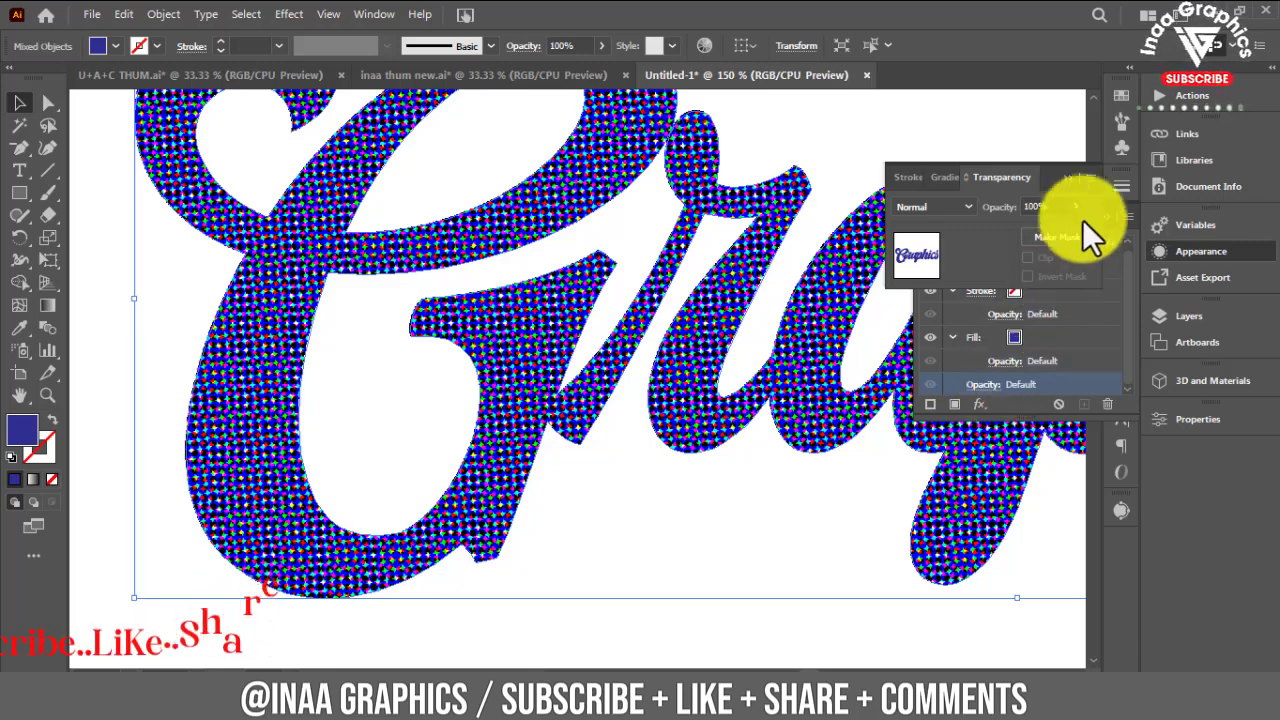
{"action": "left_click", "coordinate": [1068, 181]}
{"action": "left_click", "coordinate": [1099, 214]}
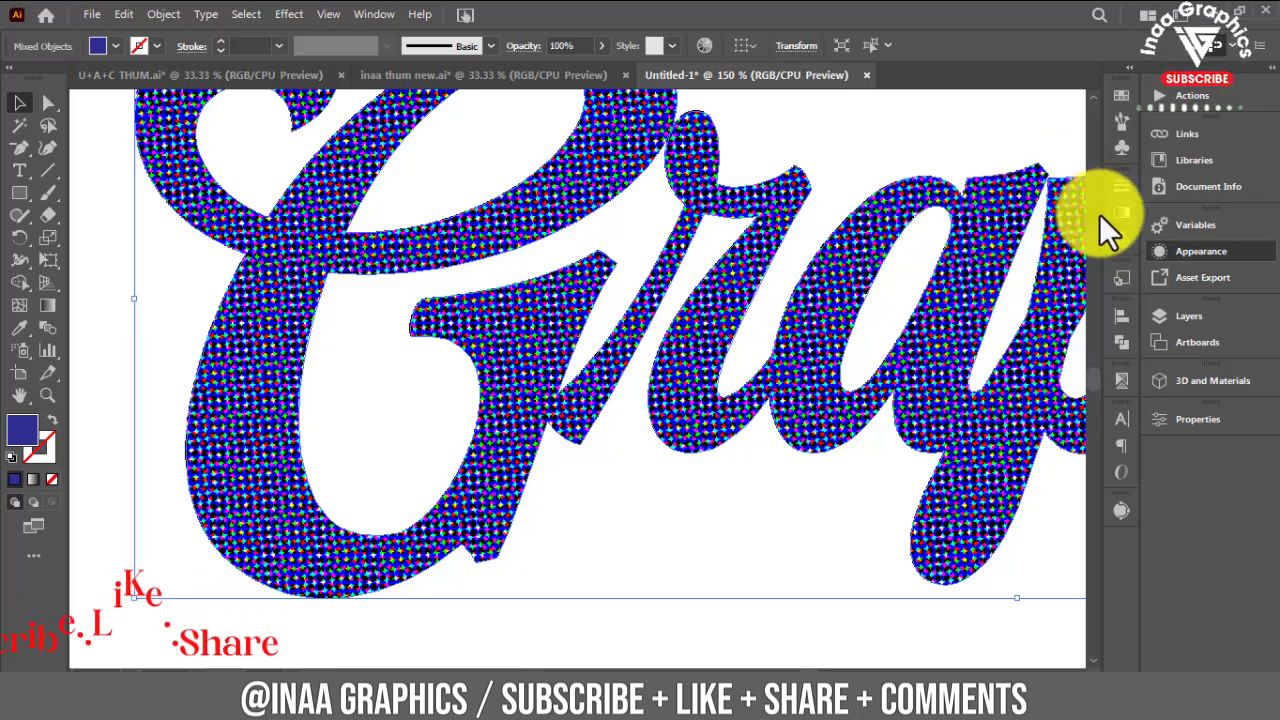
{"action": "left_click", "coordinate": [720, 560]}
{"action": "key", "text": "ctrl+minus"}
{"action": "key", "text": "ctrl+minus"}
{"action": "key", "text": "ctrl+minus"}
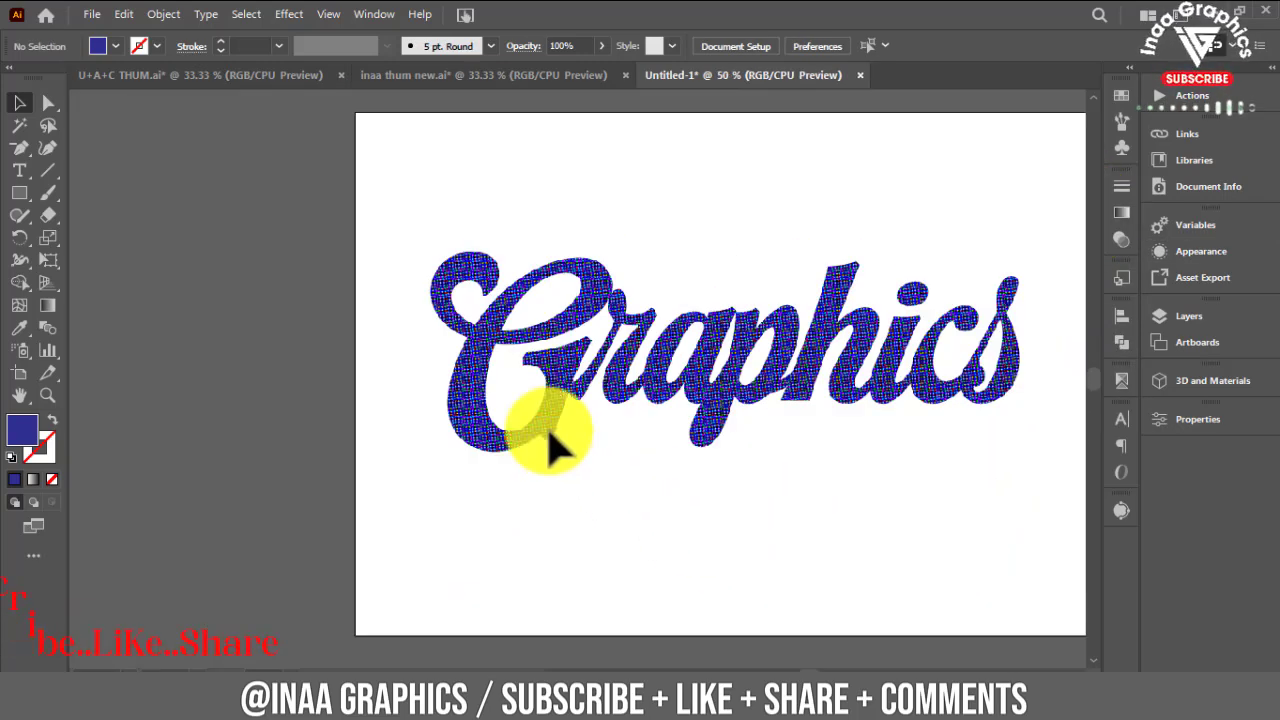
- Try a light cyan fill on the word, then undo it back to dark blue
{"action": "left_click", "coordinate": [640, 350]}
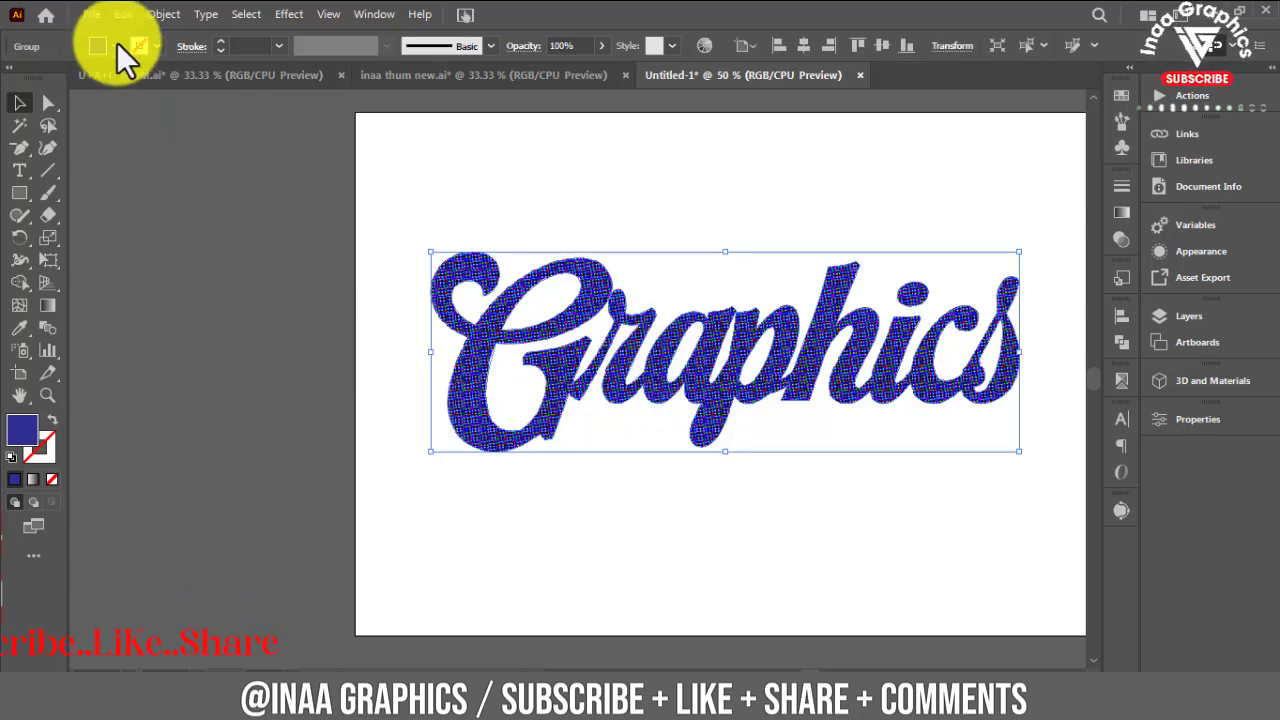
{"action": "left_click", "coordinate": [116, 46]}
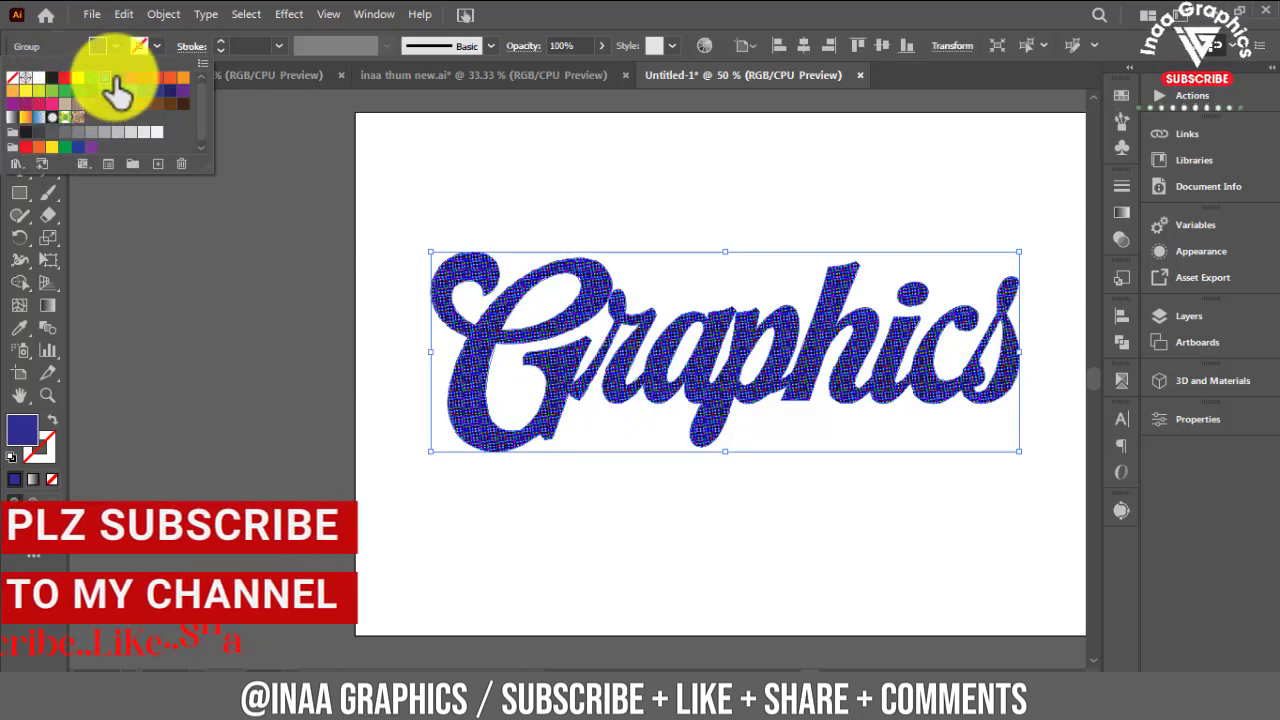
{"action": "left_click", "coordinate": [117, 80]}
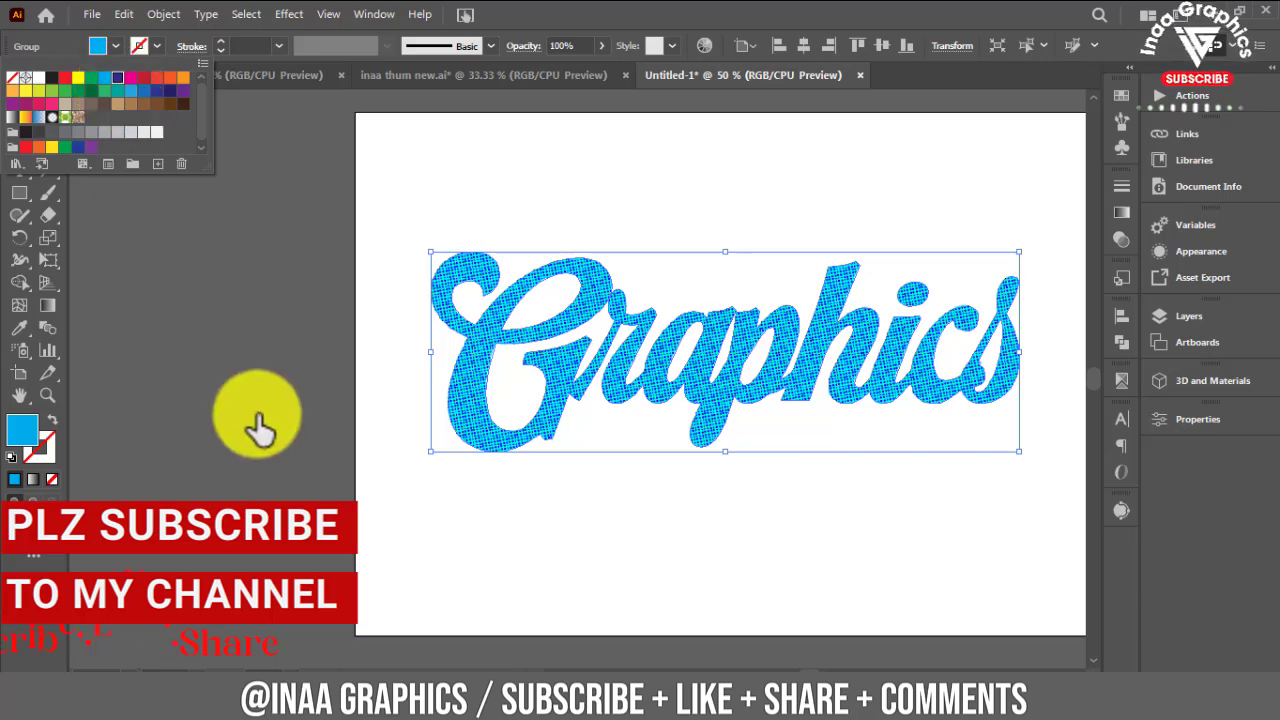
{"action": "key", "text": "ctrl+z"}
{"action": "key", "text": "Escape"}
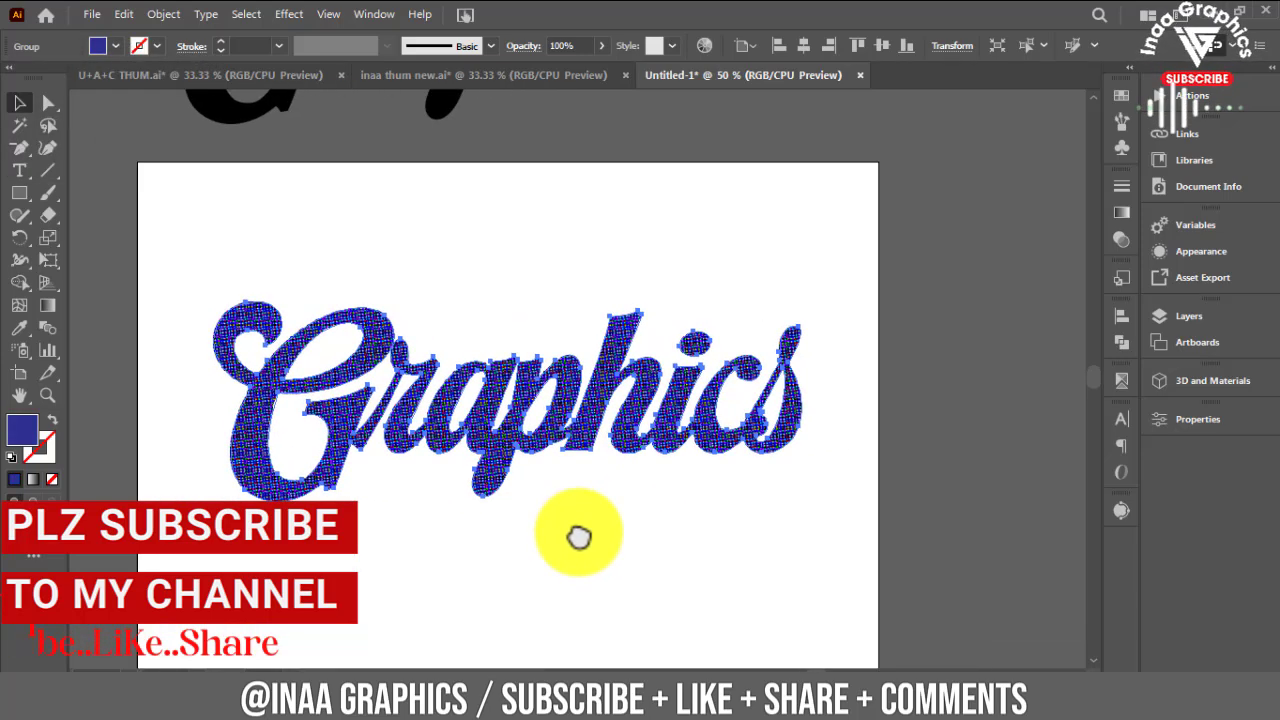
- Move the black Graphics copy down onto the artboard
{"action": "left_click_drag", "start_coordinate": [815, 475], "coordinate": [620, 523]}
{"action": "left_click", "coordinate": [680, 229]}
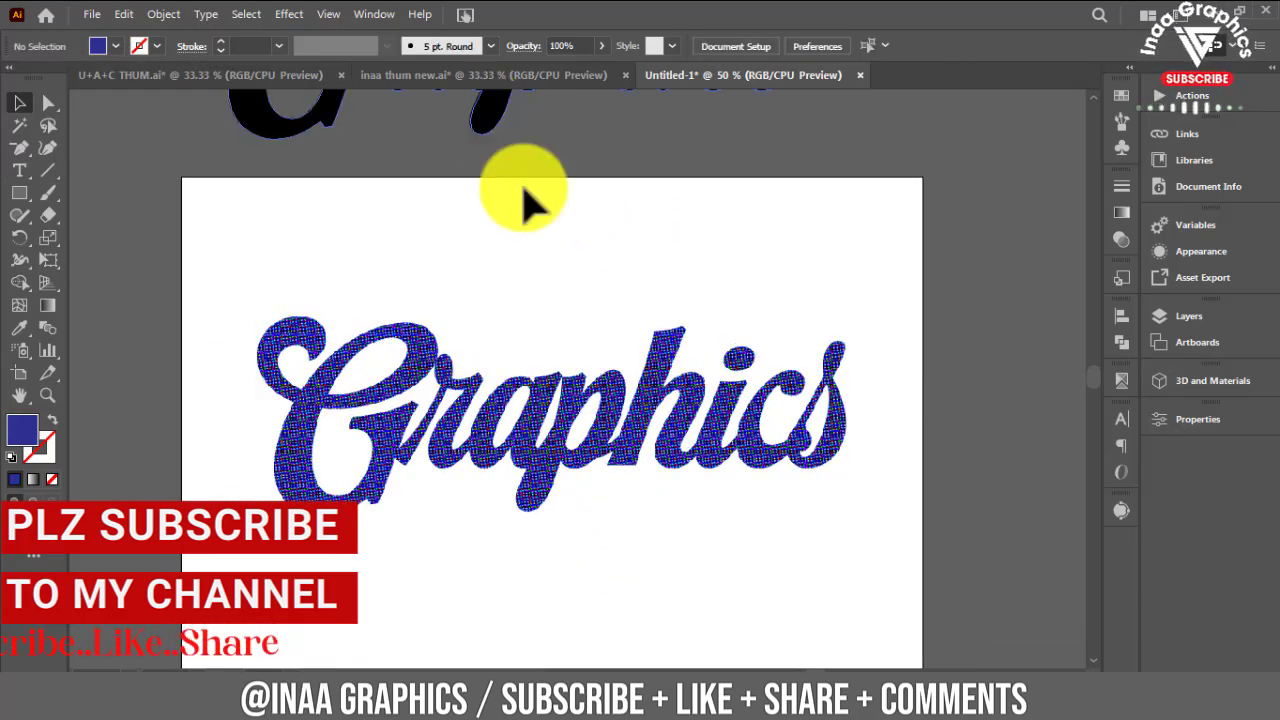
{"action": "left_click_drag", "start_coordinate": [498, 128], "coordinate": [606, 311]}
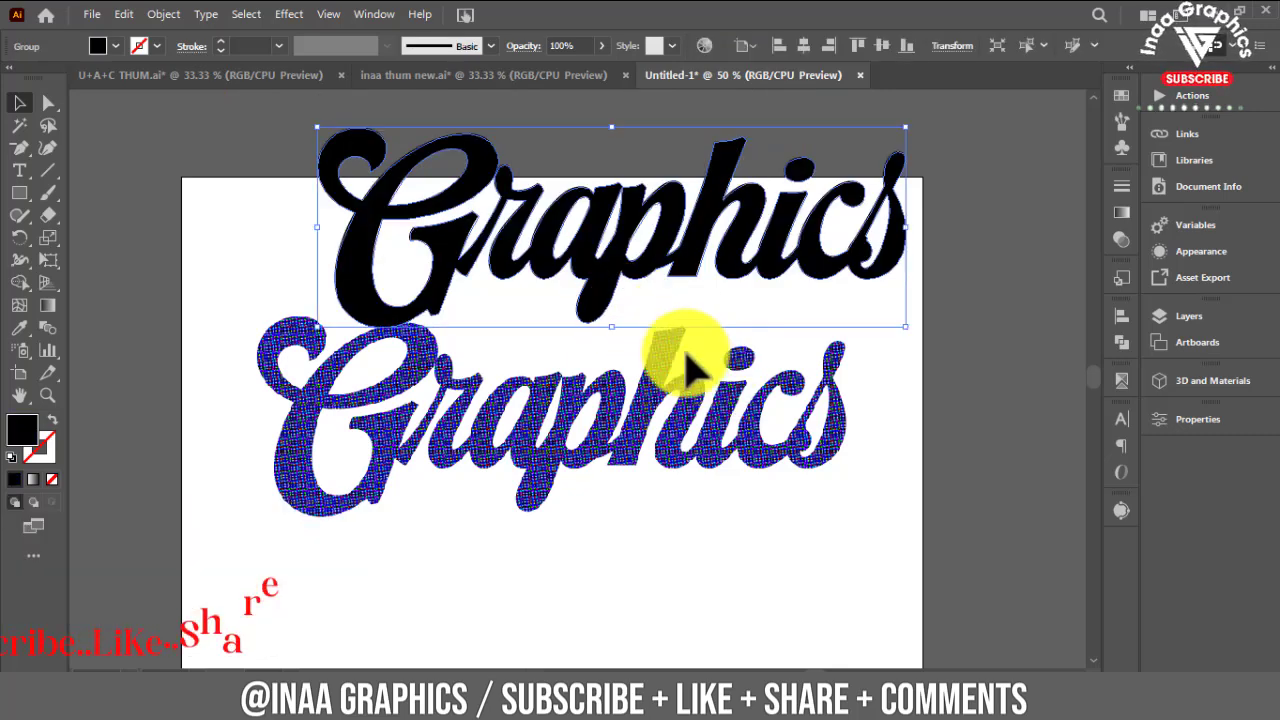
- Give the copy a dark blue fill and a matching dark blue 1 pt stroke
{"action": "left_click", "coordinate": [115, 46]}
{"action": "left_click", "coordinate": [98, 80]}
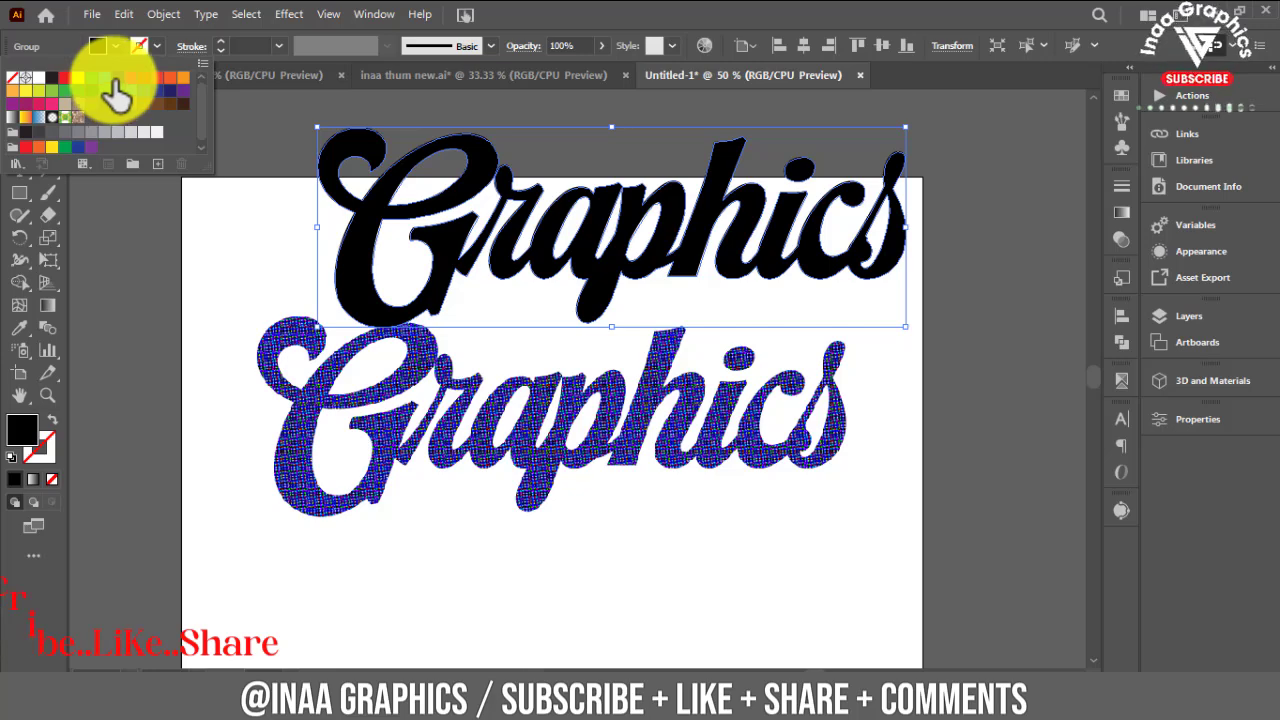
{"action": "left_click", "coordinate": [117, 78]}
{"action": "left_click", "coordinate": [391, 276]}
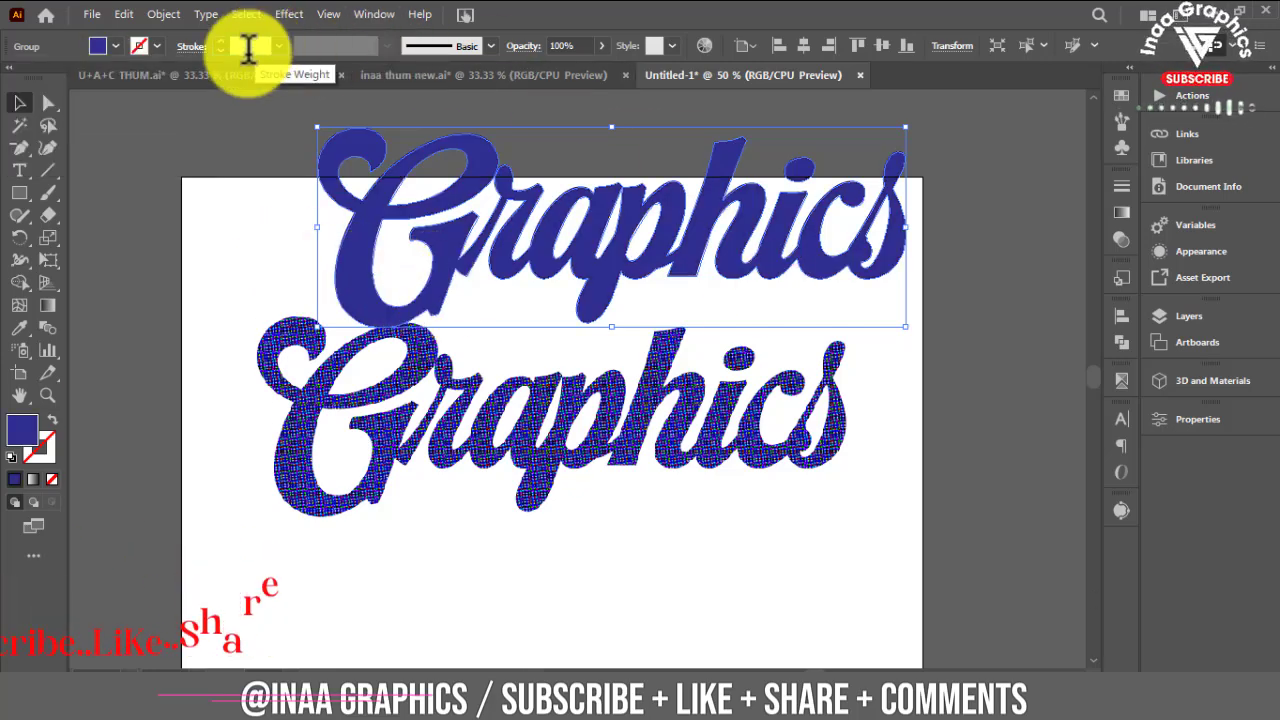
{"action": "left_click", "coordinate": [159, 52]}
{"action": "left_click", "coordinate": [160, 48]}
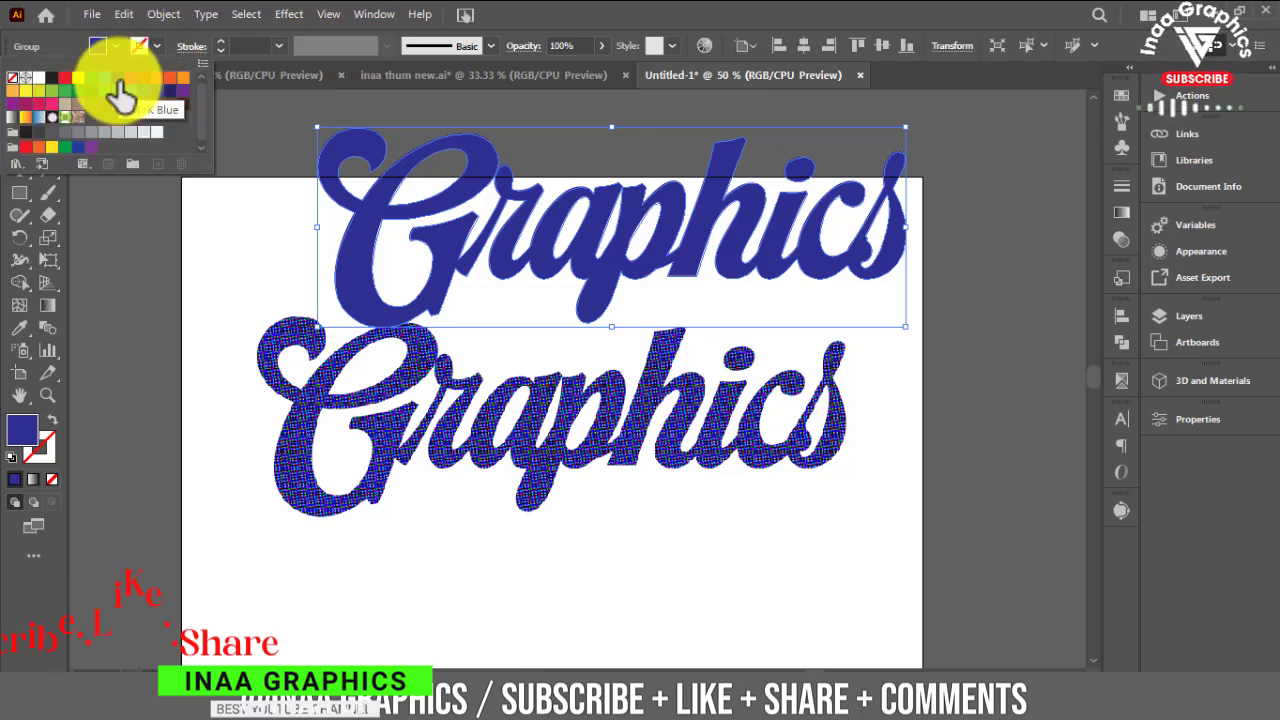
{"action": "left_click", "coordinate": [117, 78]}
- Set the upper copy's fill to None and its stroke weight to 30 pt
{"action": "left_click", "coordinate": [116, 42]}
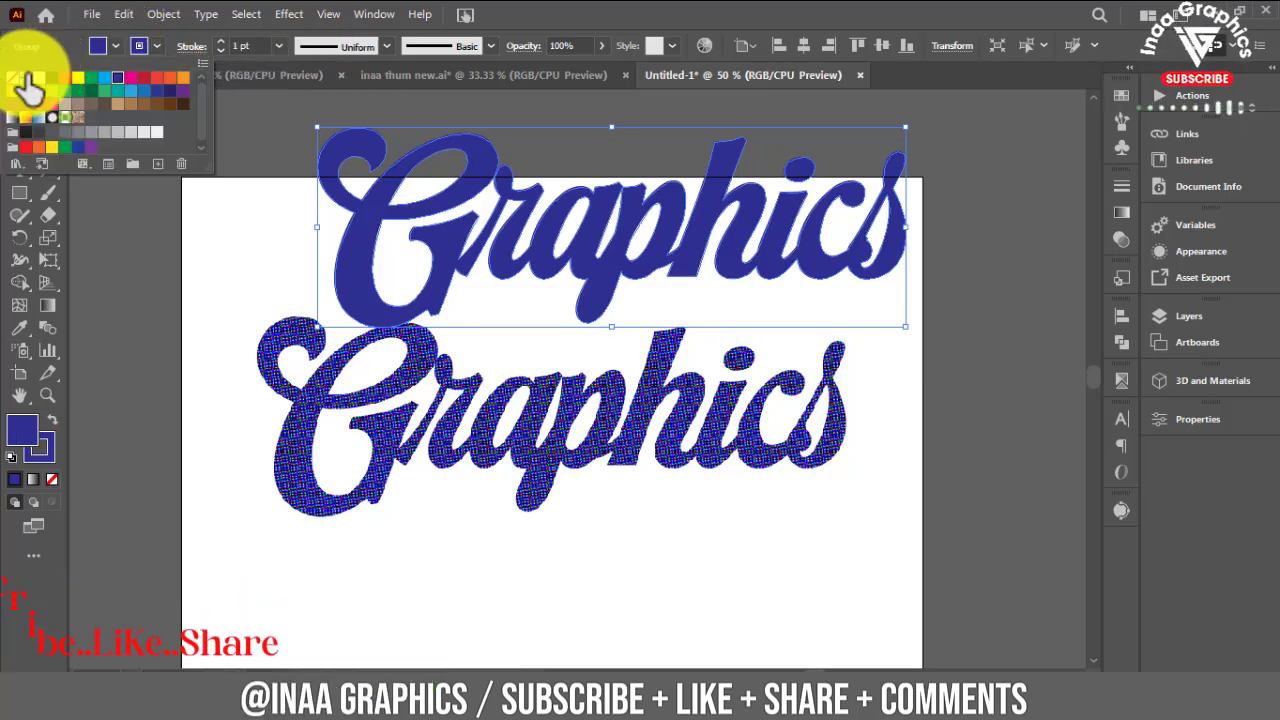
{"action": "left_click", "coordinate": [12, 77]}
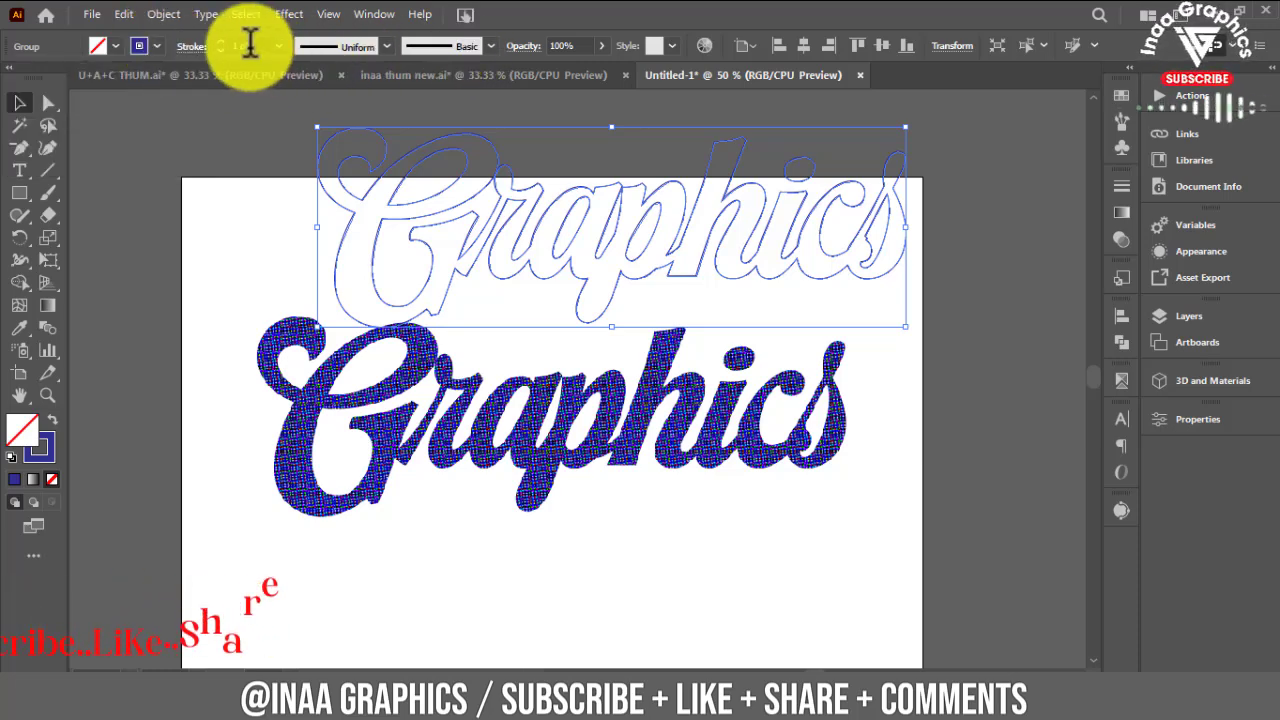
{"action": "left_click_drag", "start_coordinate": [243, 43], "coordinate": [171, 40]}
{"action": "type", "text": "30"}
{"action": "key", "text": "Return"}
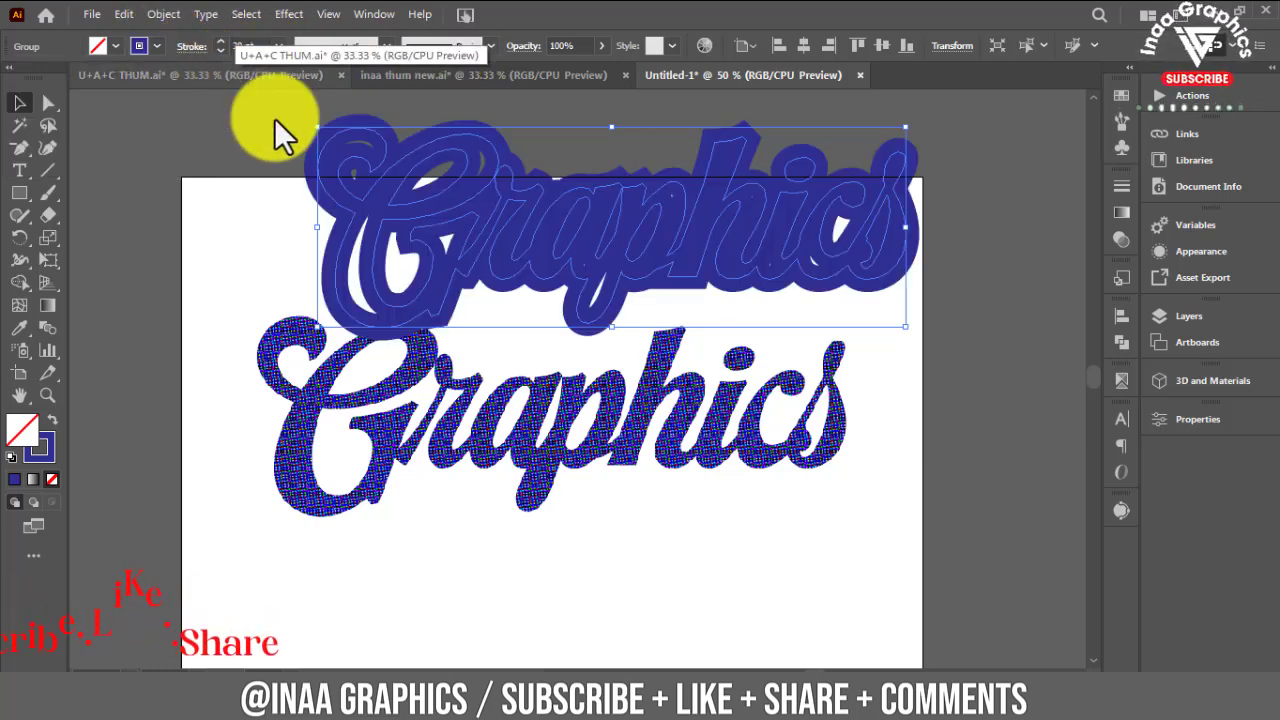
{"action": "left_click", "coordinate": [895, 390]}
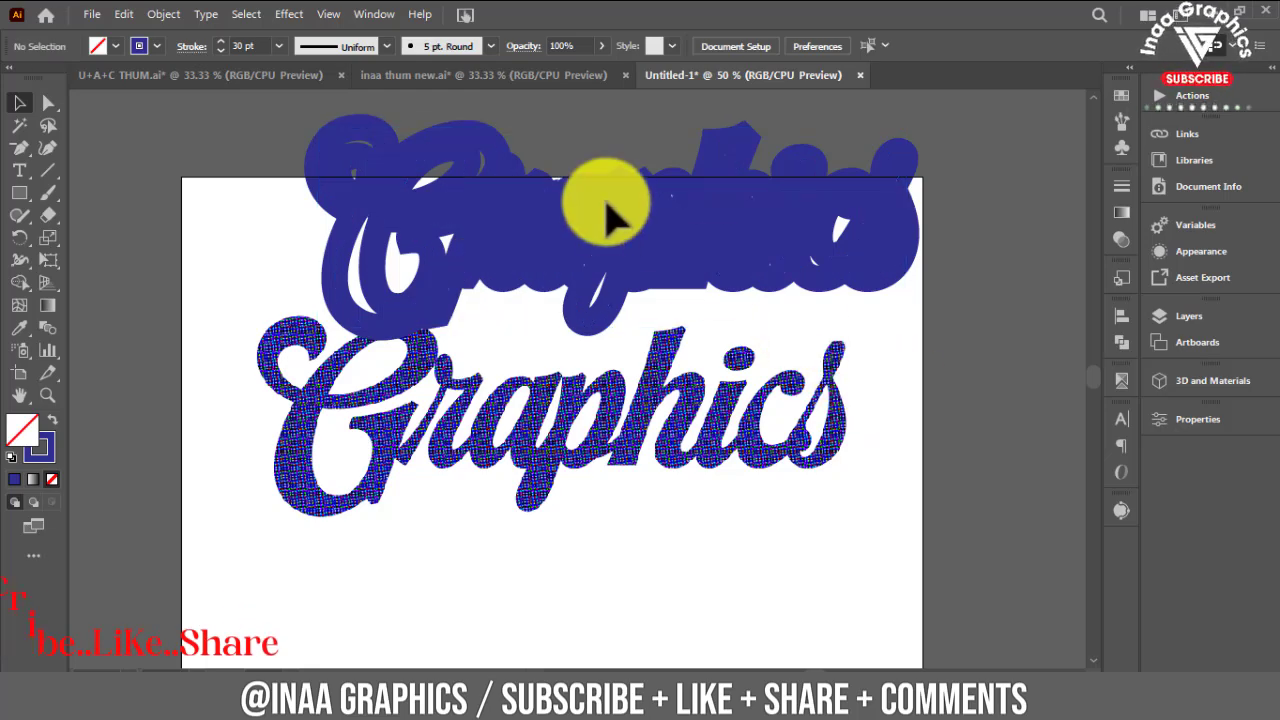
{"action": "left_click", "coordinate": [645, 258]}
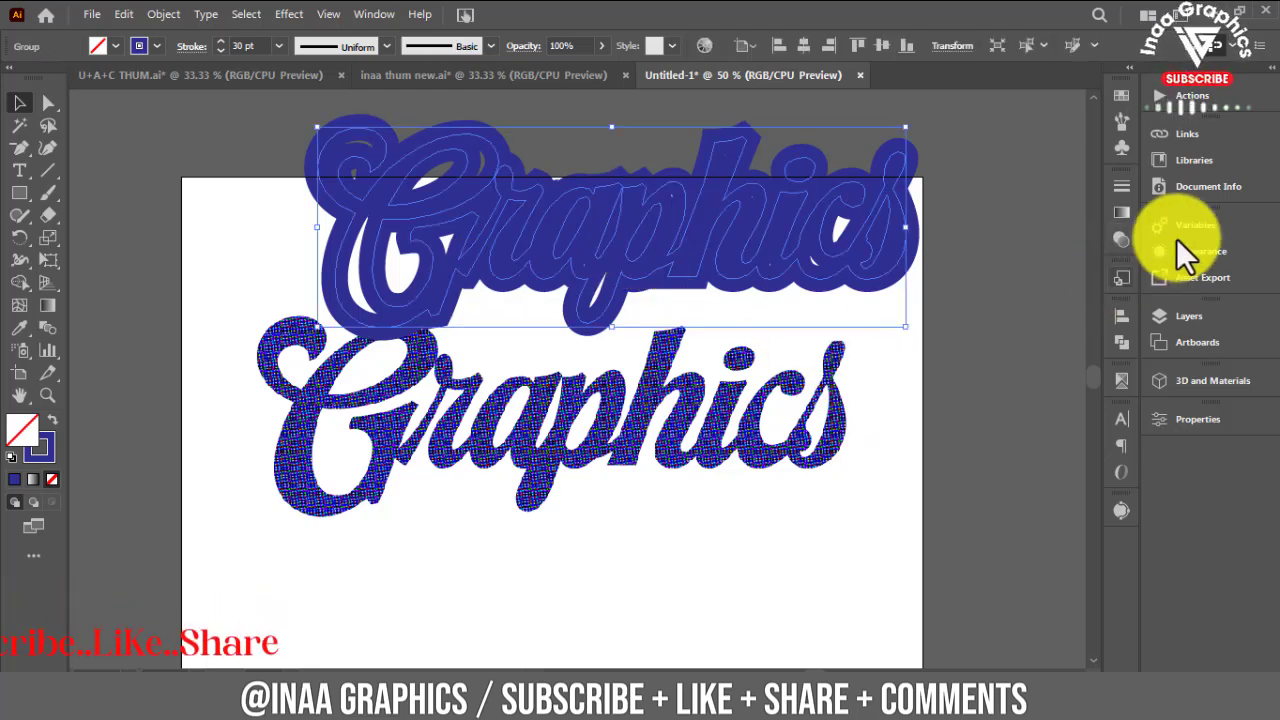
{"action": "left_click", "coordinate": [1129, 189]}
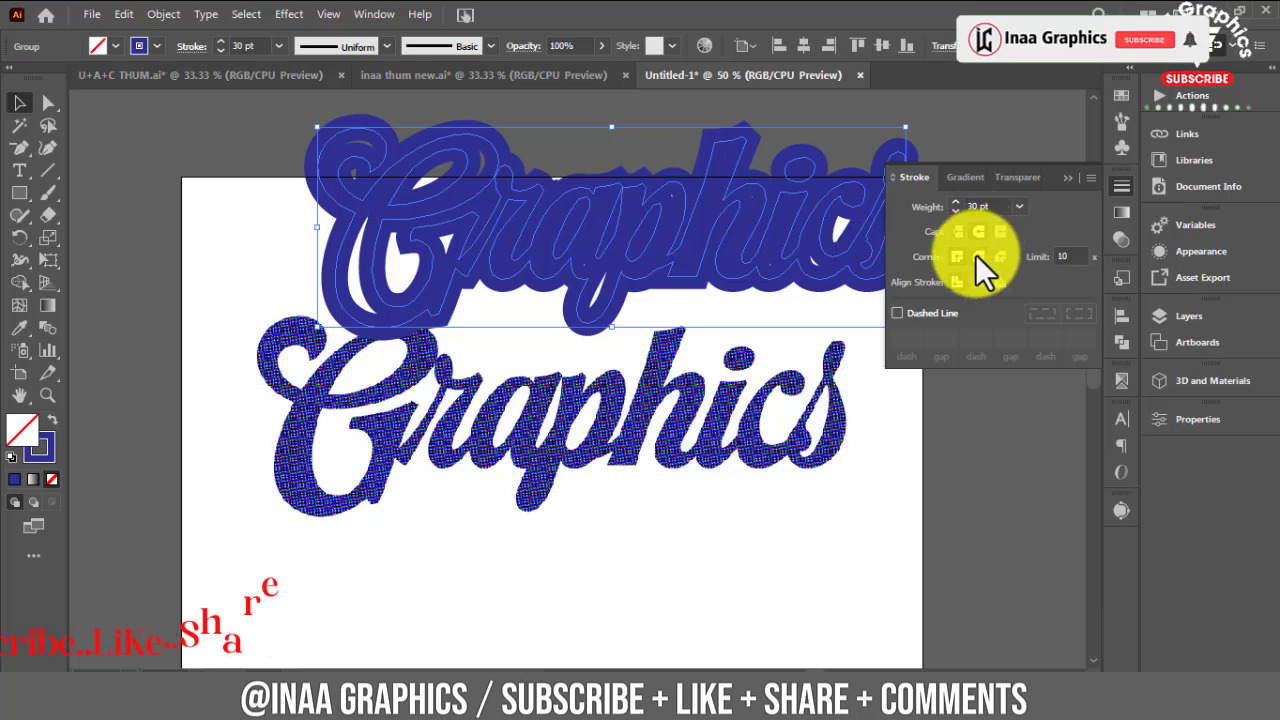
{"action": "left_click", "coordinate": [994, 171]}
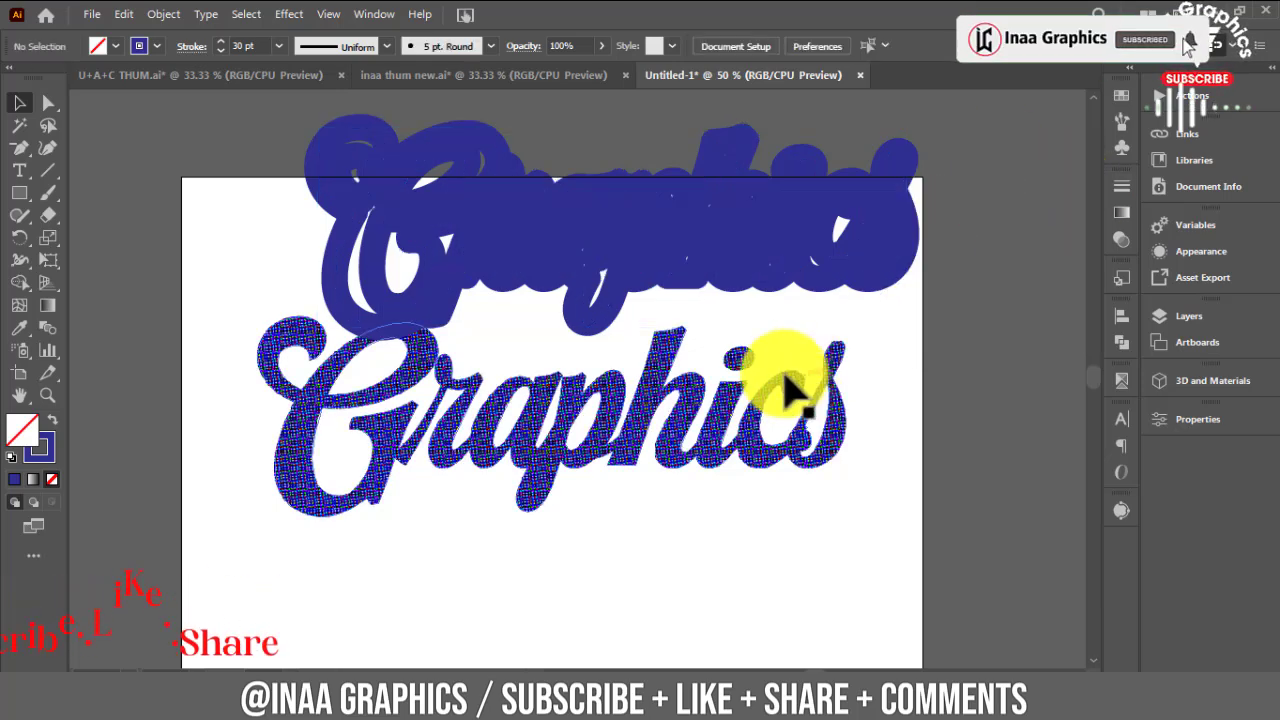
{"action": "key", "text": "ctrl+a"}
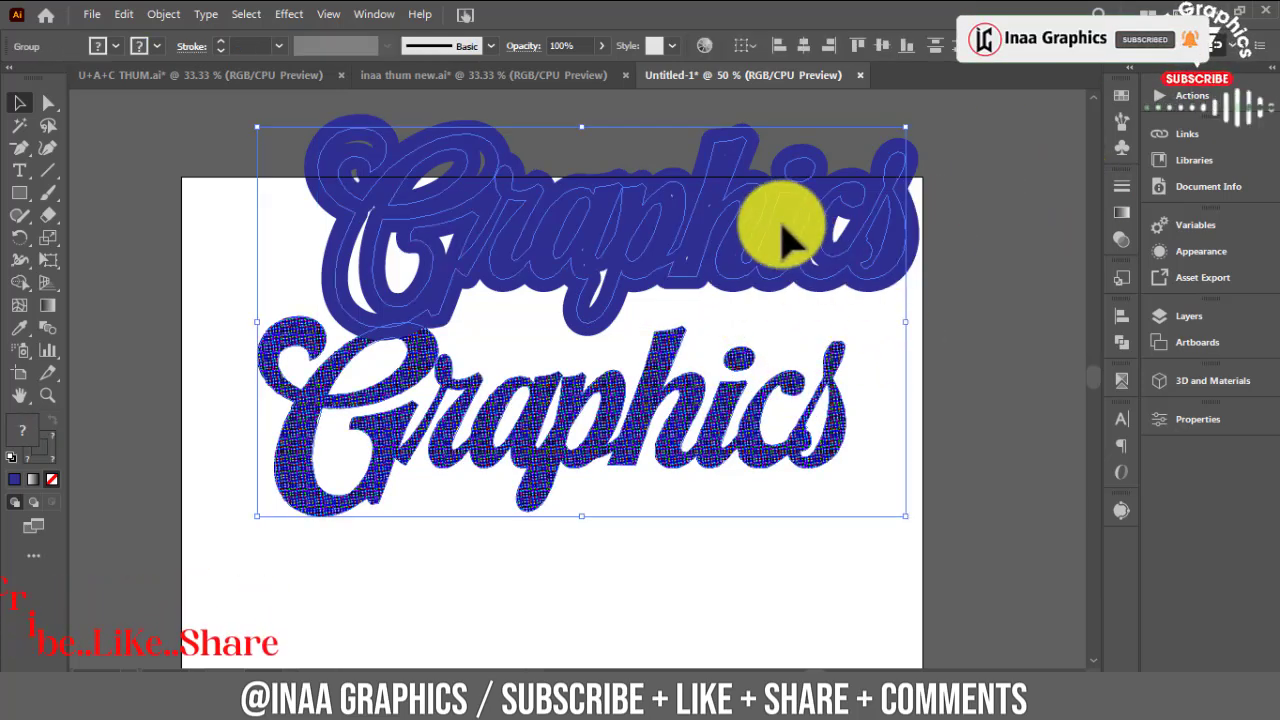
- Send the 30 pt outline copy behind the halftone word and align it around the letters
{"action": "key", "text": "ctrl+shift+a"}
{"action": "left_click_drag", "start_coordinate": [740, 330], "coordinate": [698, 480]}
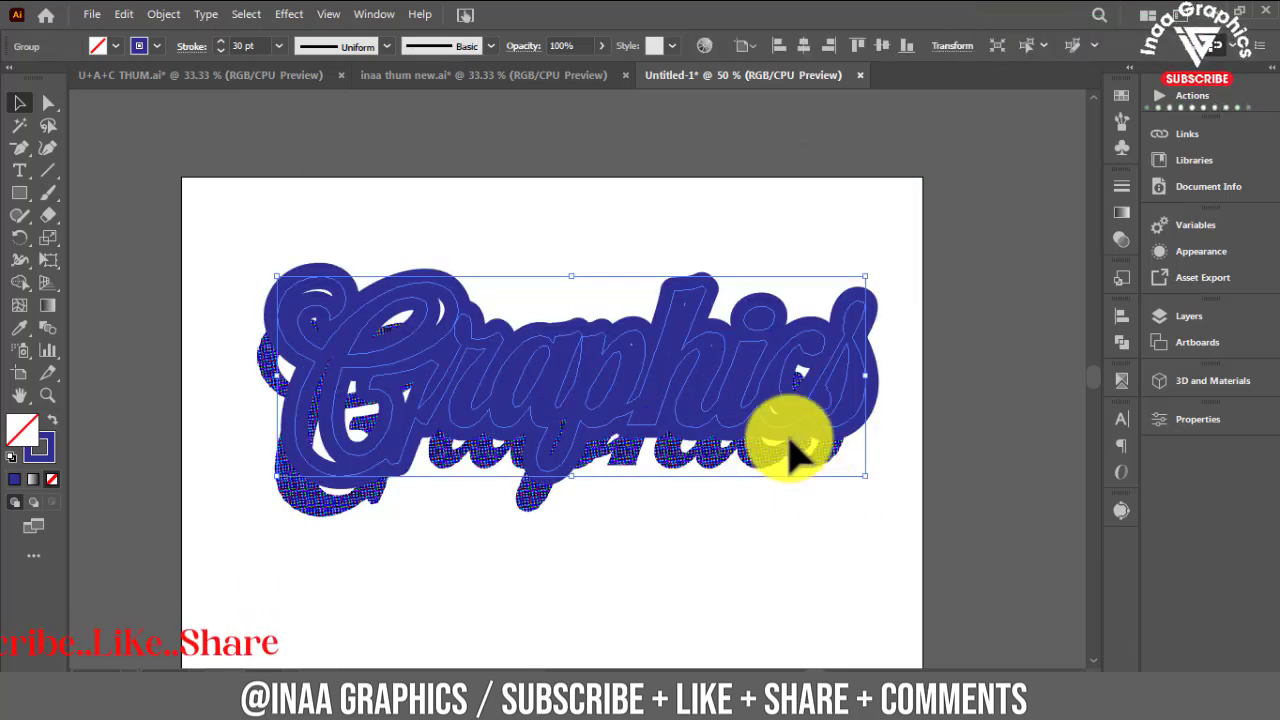
{"action": "right_click", "coordinate": [740, 385]}
{"action": "left_click", "coordinate": [971, 638]}
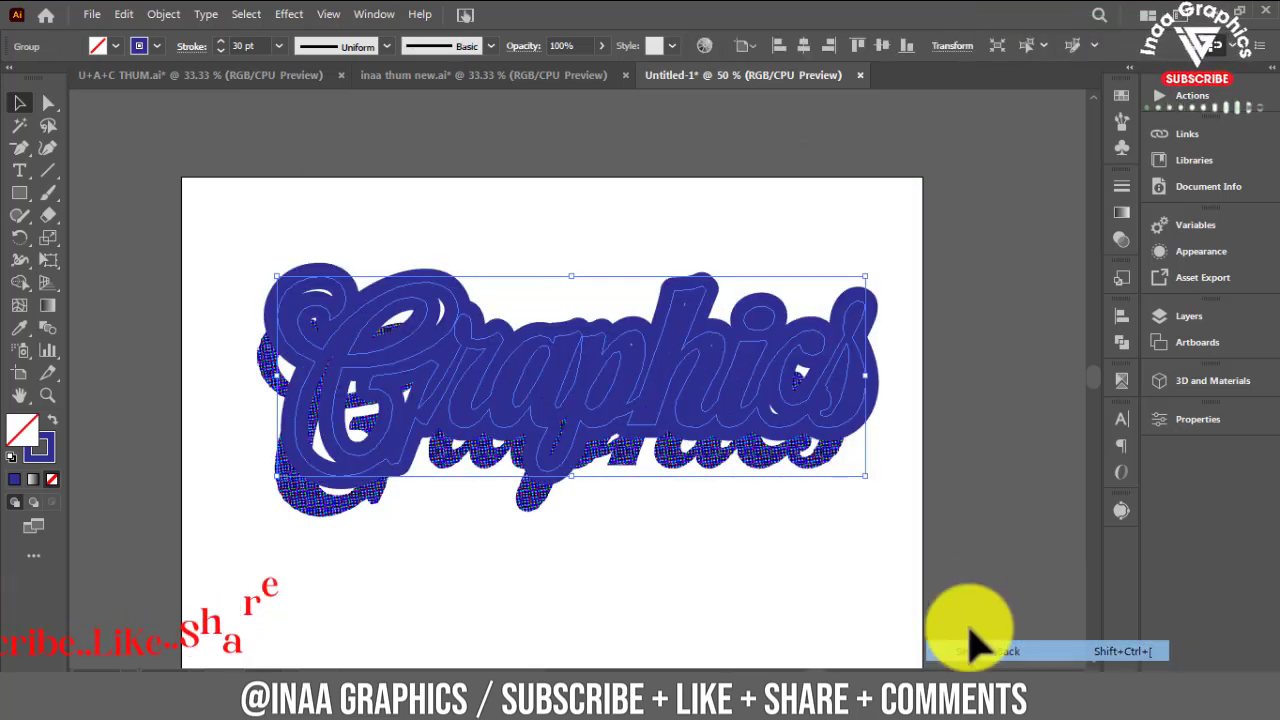
{"action": "left_click", "coordinate": [989, 448]}
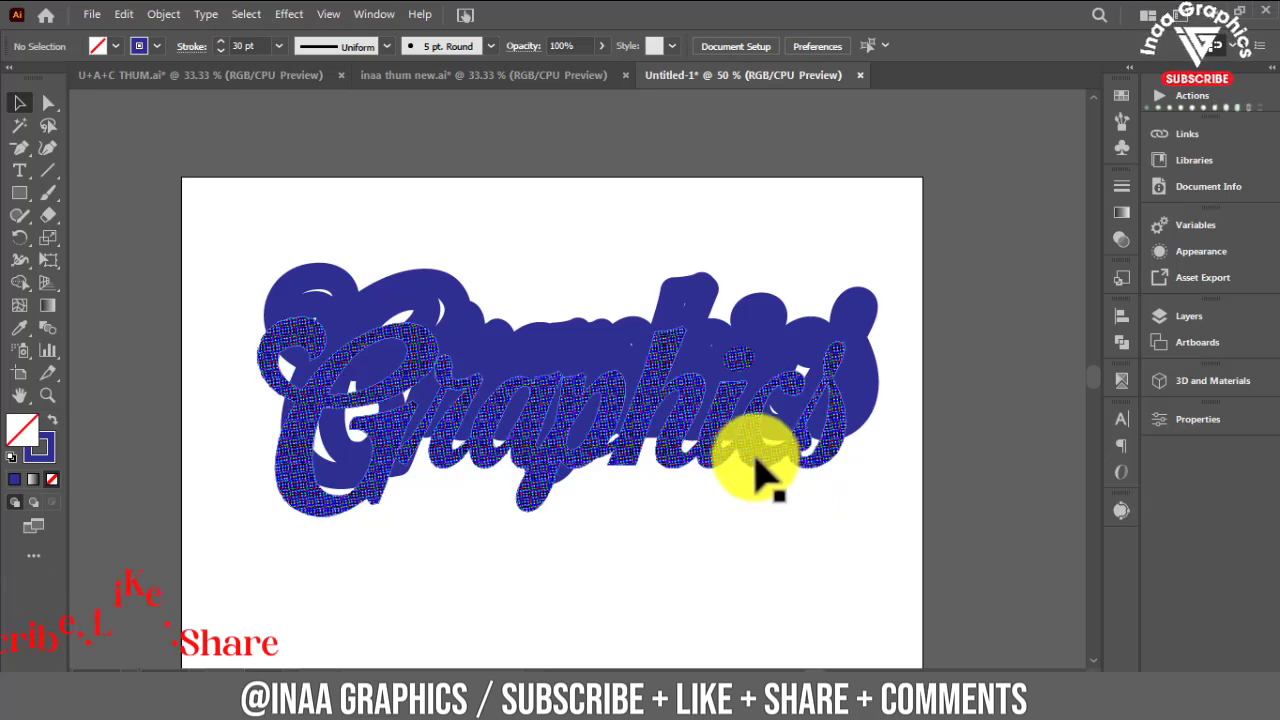
{"action": "mouse_move", "coordinate": [758, 447]}
{"action": "left_mouse_down"}
{"action": "mouse_move", "coordinate": [760, 432]}
{"action": "mouse_move", "coordinate": [835, 575]}
{"action": "left_mouse_up"}
{"action": "left_click", "coordinate": [783, 598]}
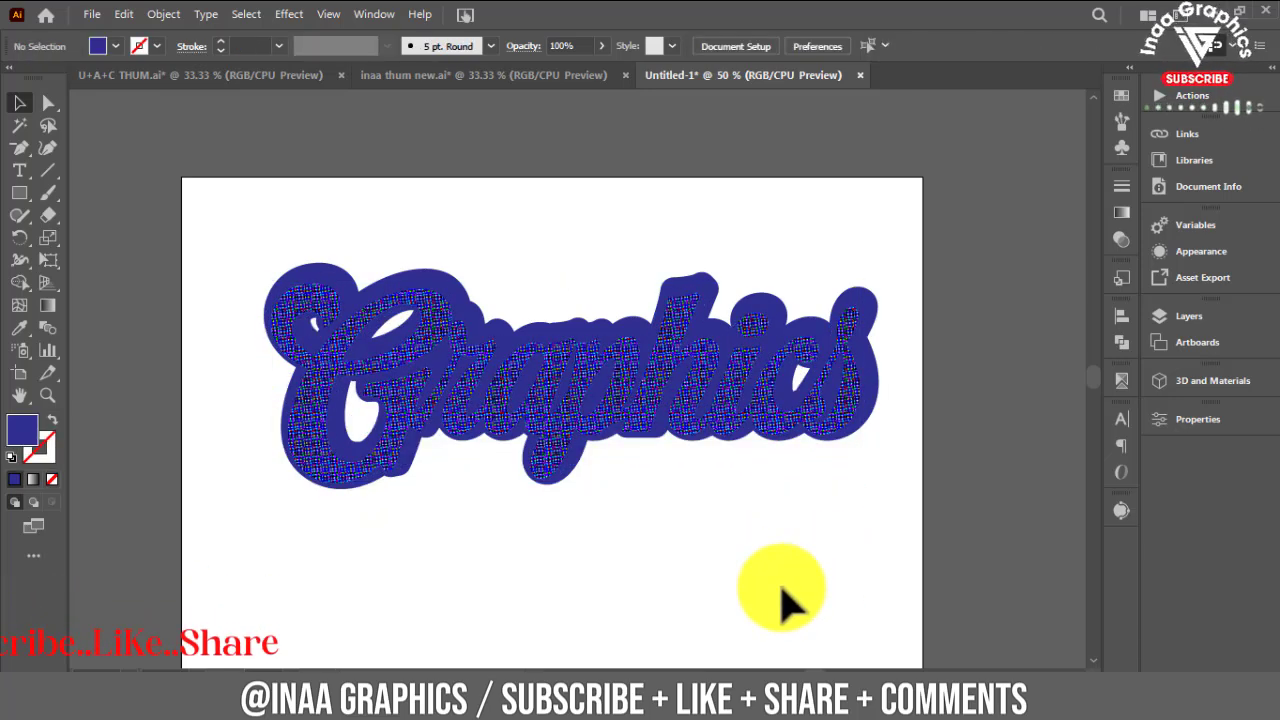
{"action": "left_click_drag", "start_coordinate": [723, 558], "coordinate": [807, 528]}
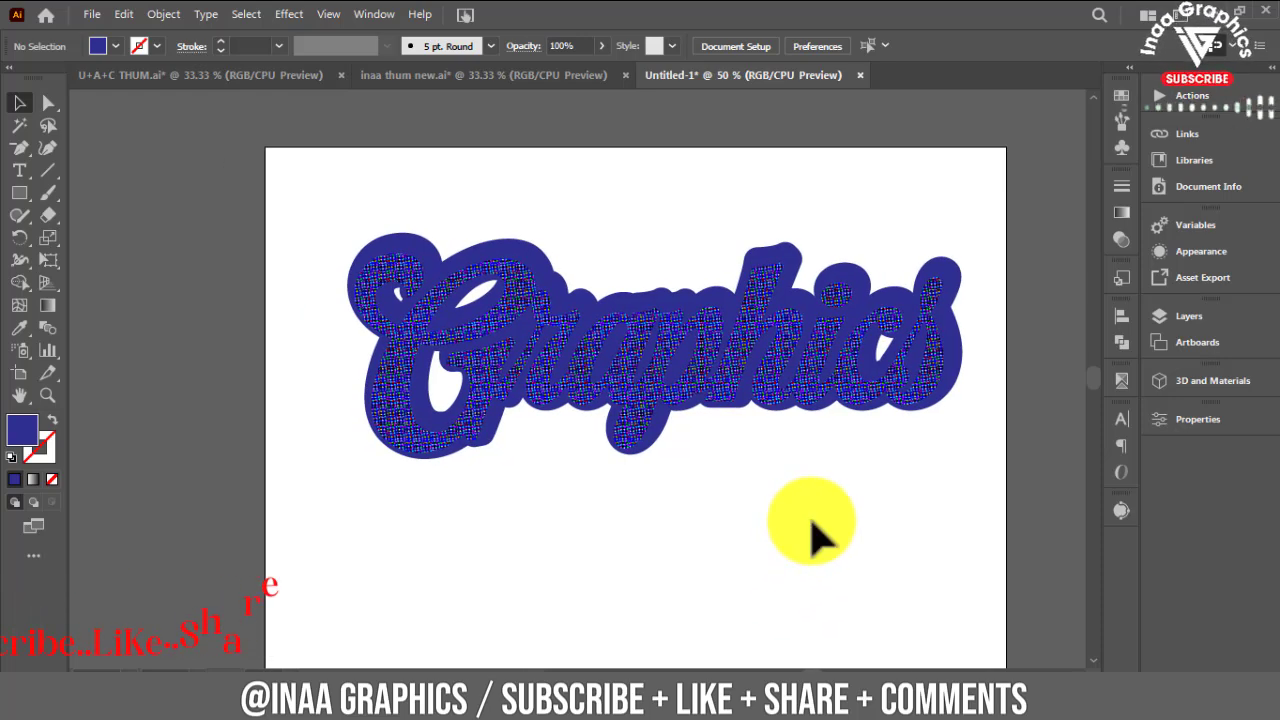
{"action": "left_click", "coordinate": [772, 392]}
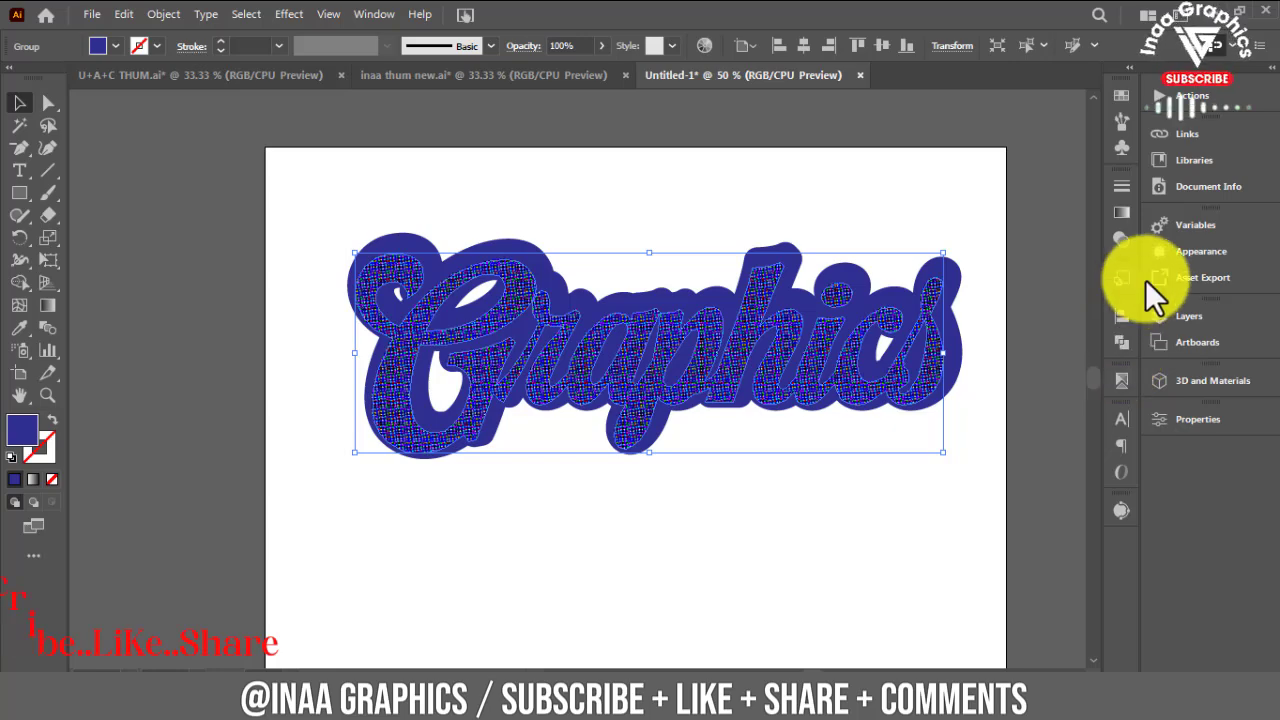
- Change the lettering's Color Halftone Channel 2 screen angle from 80 to 100°
{"action": "left_click", "coordinate": [1176, 256]}
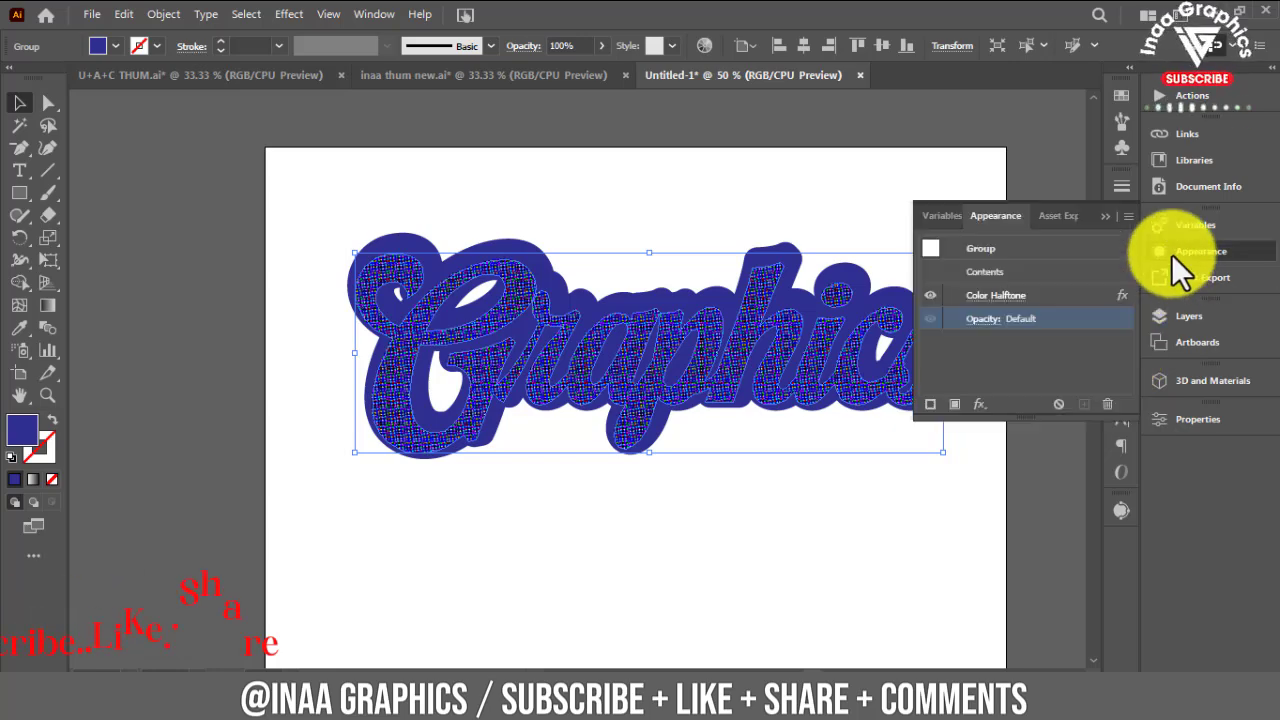
{"action": "left_click", "coordinate": [994, 295]}
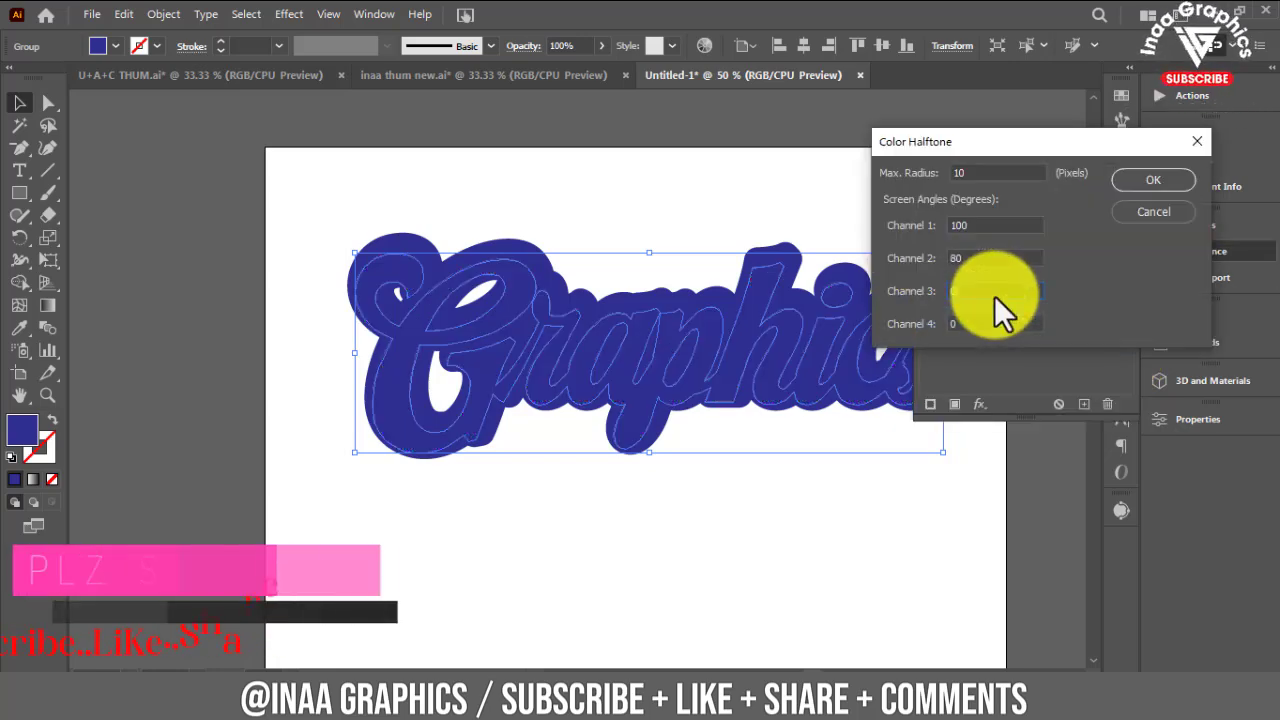
{"action": "left_click", "coordinate": [950, 260]}
{"action": "type", "text": "100"}
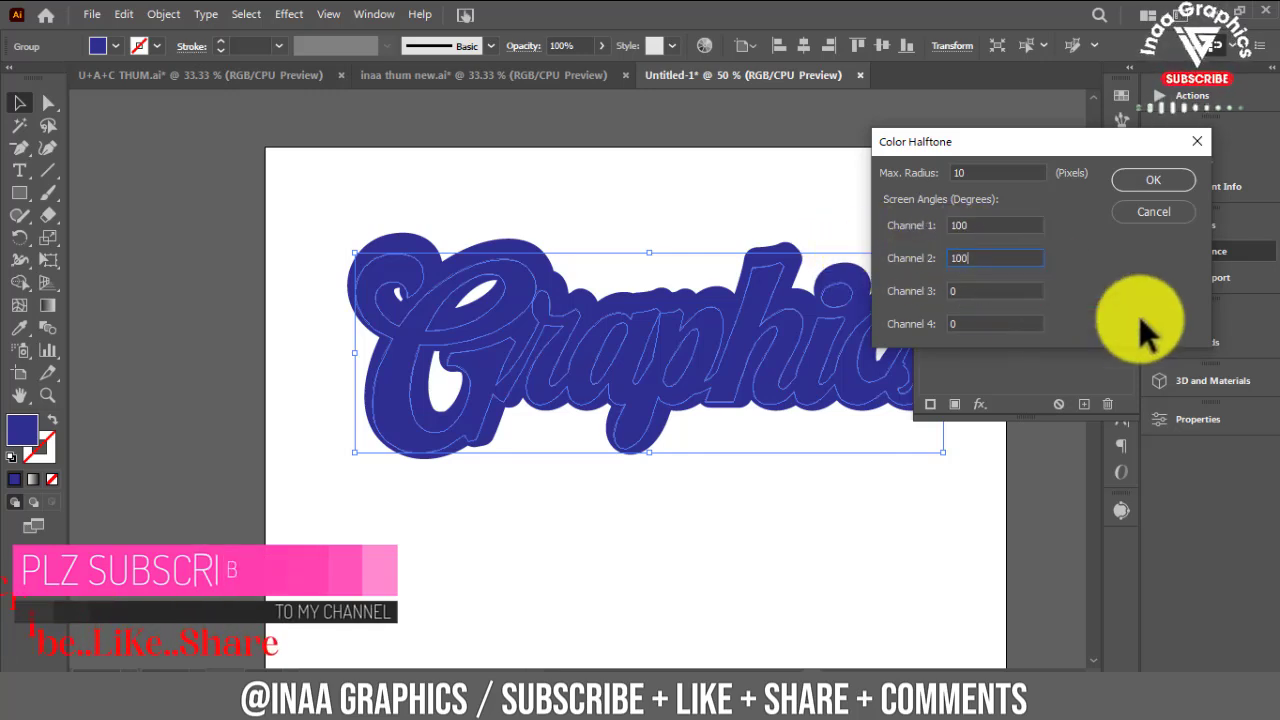
{"action": "left_click", "coordinate": [1153, 180]}
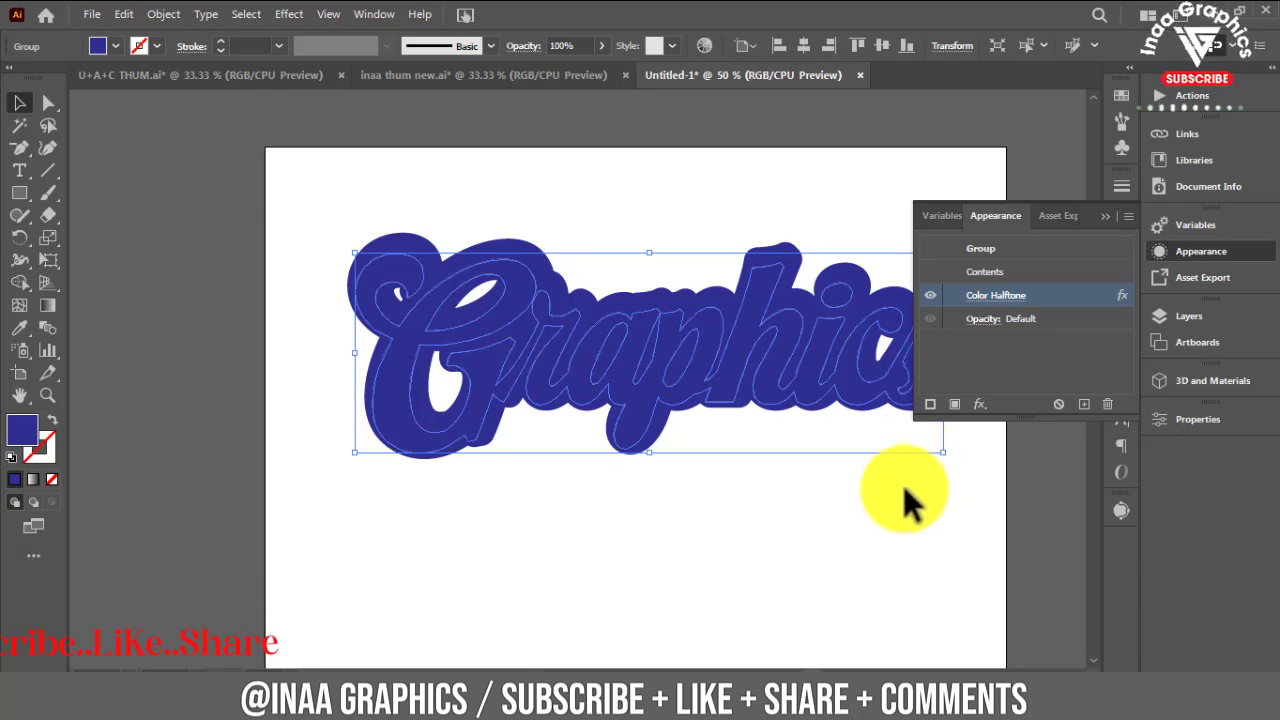
{"action": "left_click", "coordinate": [771, 514]}
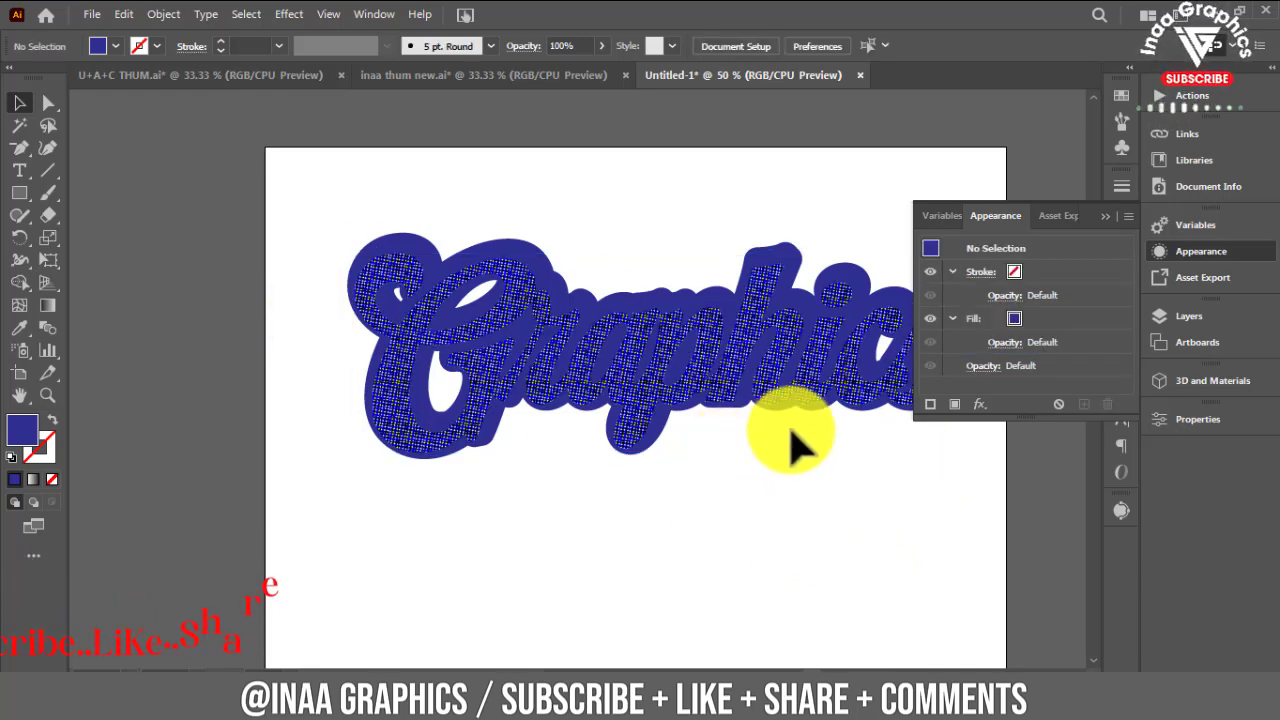
{"action": "left_click", "coordinate": [1160, 251]}
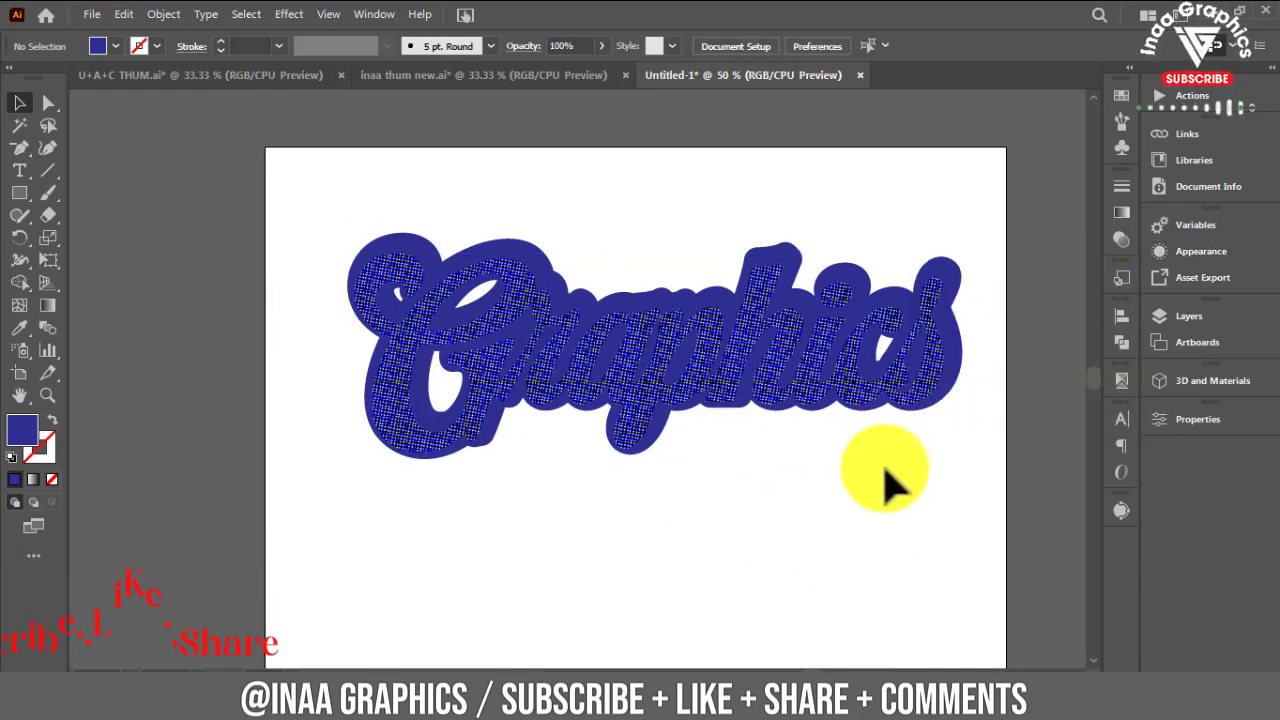
- Zoom in on the 'Gr' letters to inspect the halftone dots, then zoom back out
{"action": "key", "text": "z"}
{"action": "left_click_drag", "start_coordinate": [366, 257], "coordinate": [640, 394]}
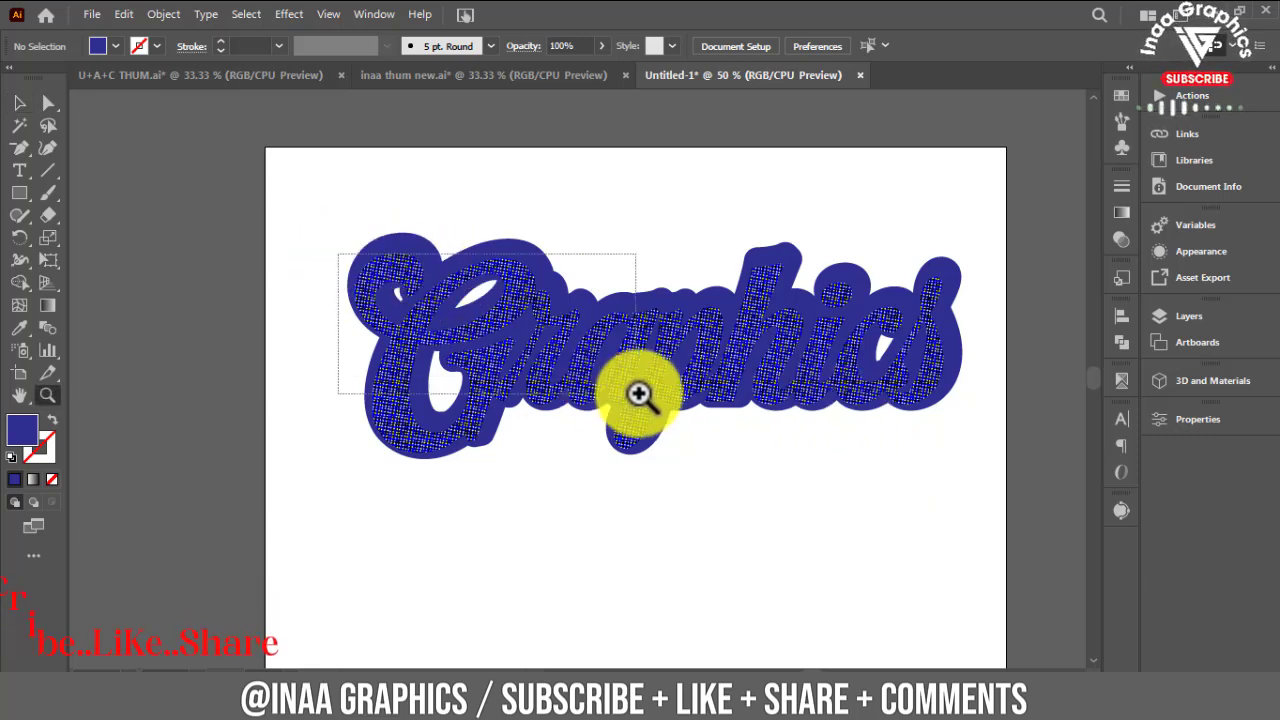
{"action": "left_click", "coordinate": [514, 340], "text": "alt"}
{"action": "left_click", "coordinate": [514, 340], "text": "alt"}
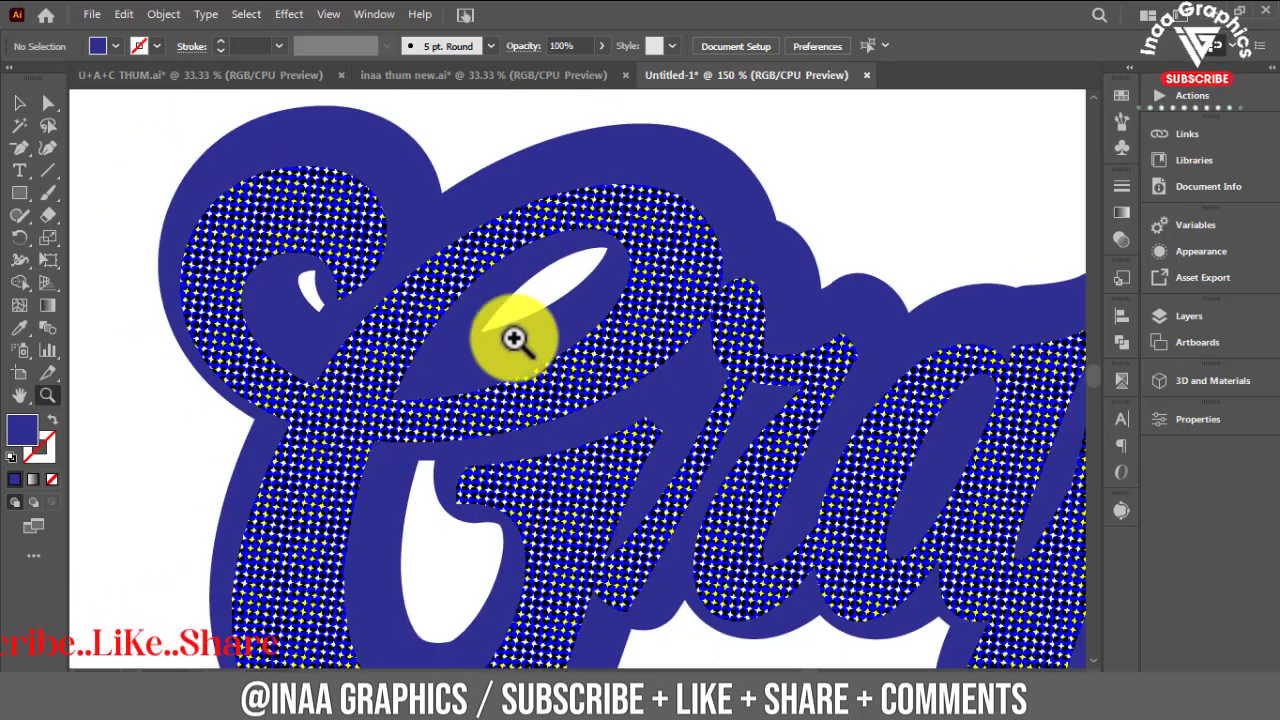
{"action": "left_click_drag", "start_coordinate": [800, 551], "coordinate": [571, 491]}
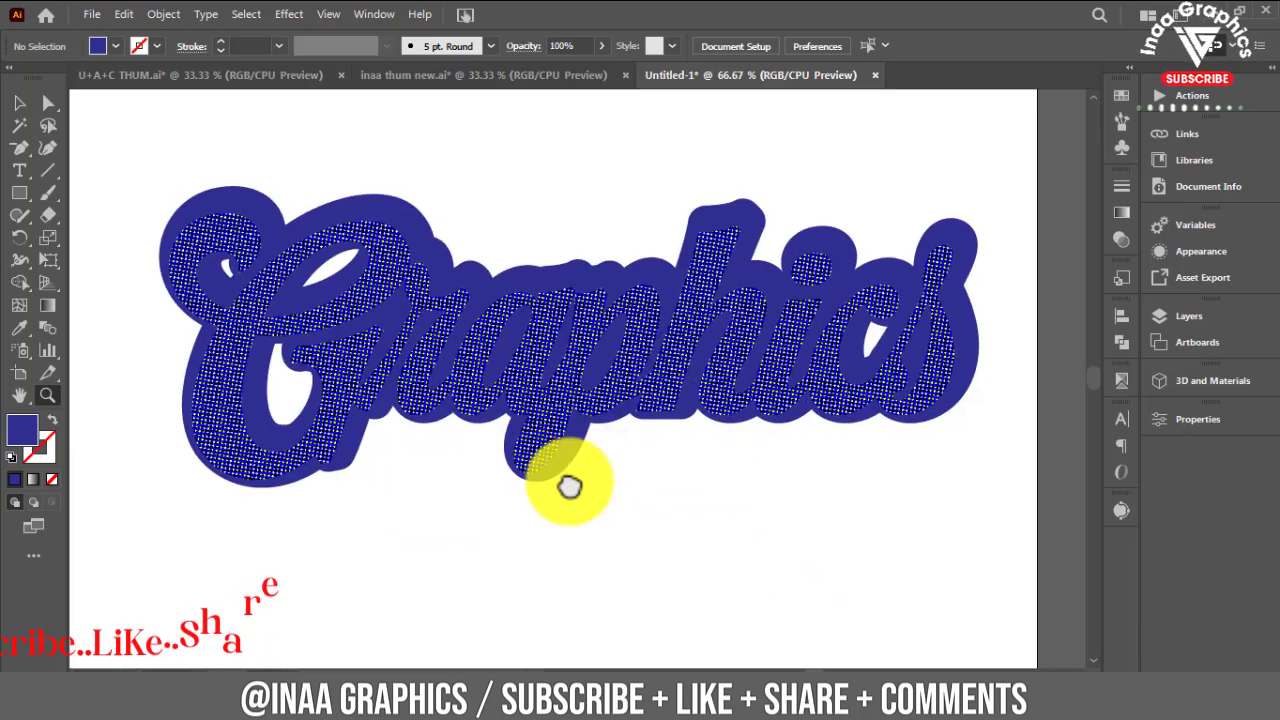
- Drag the halftone Graphics lettering down below the dark-blue outline shape
{"action": "left_click", "coordinate": [20, 102]}
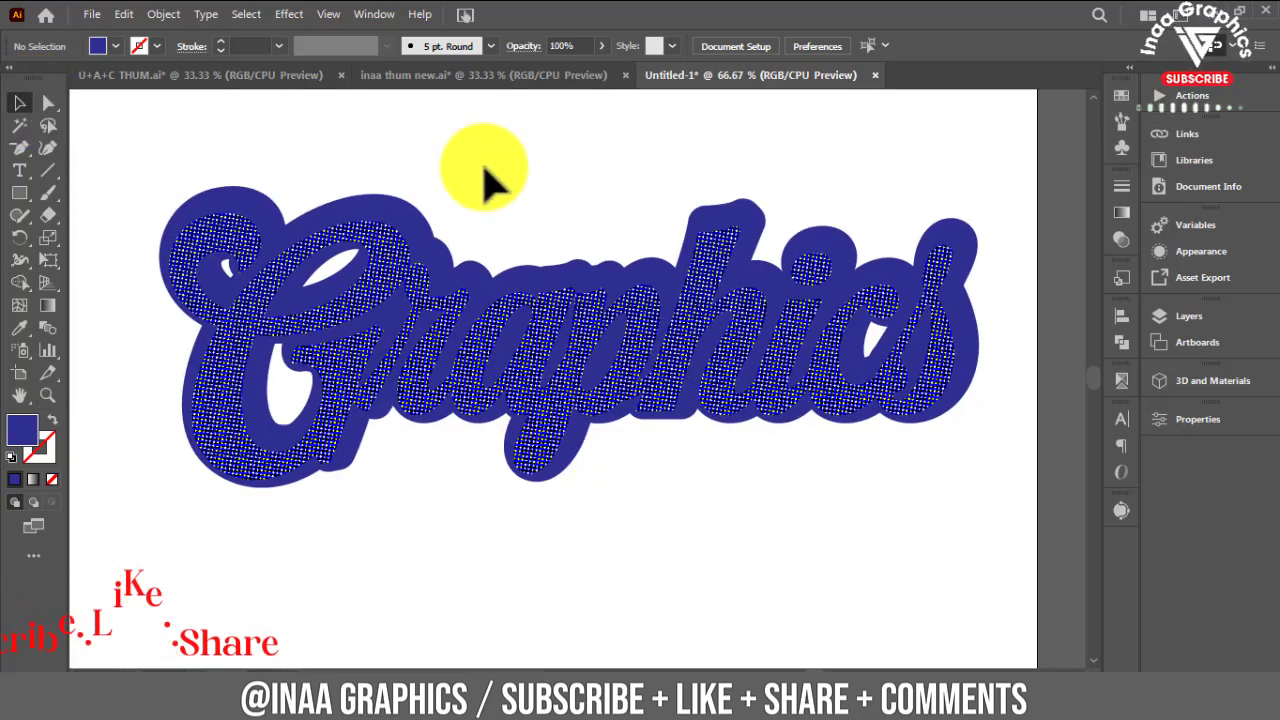
{"action": "key", "text": "ctrl+minus"}
{"action": "left_click_drag", "start_coordinate": [686, 223], "coordinate": [811, 200]}
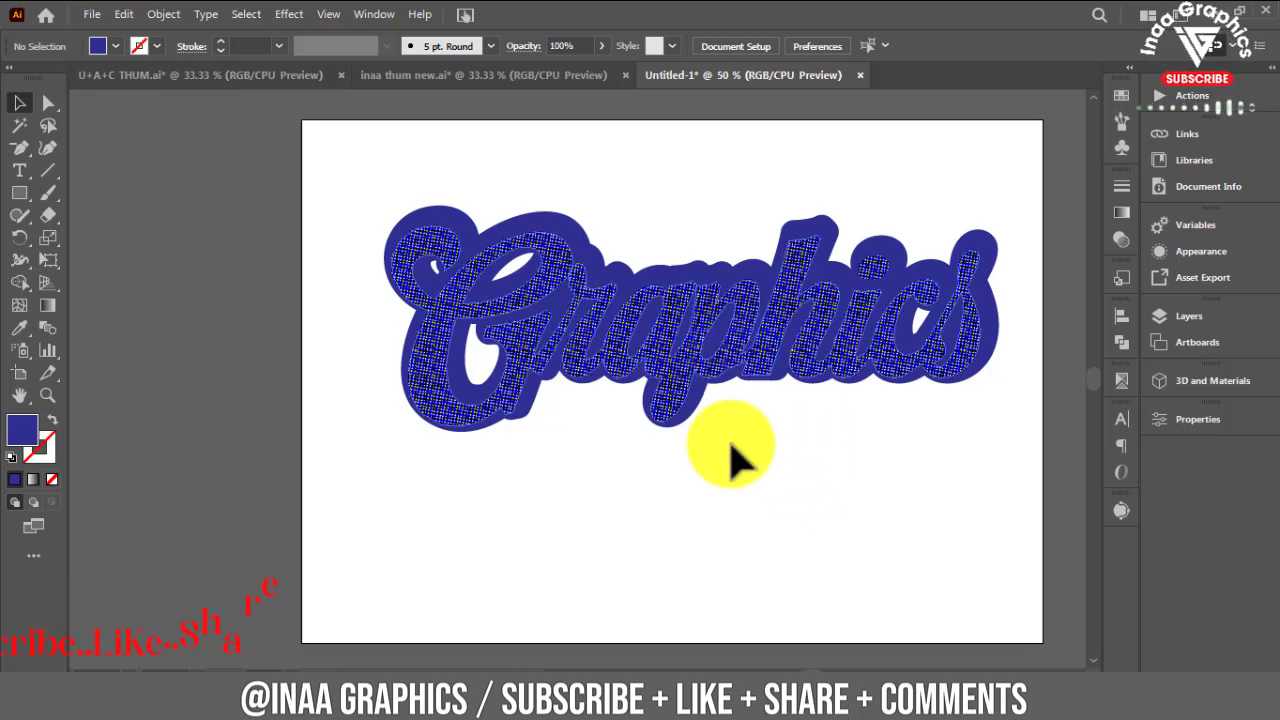
{"action": "left_click_drag", "start_coordinate": [730, 392], "coordinate": [750, 600]}
{"action": "key", "text": "ctrl+shift+a"}
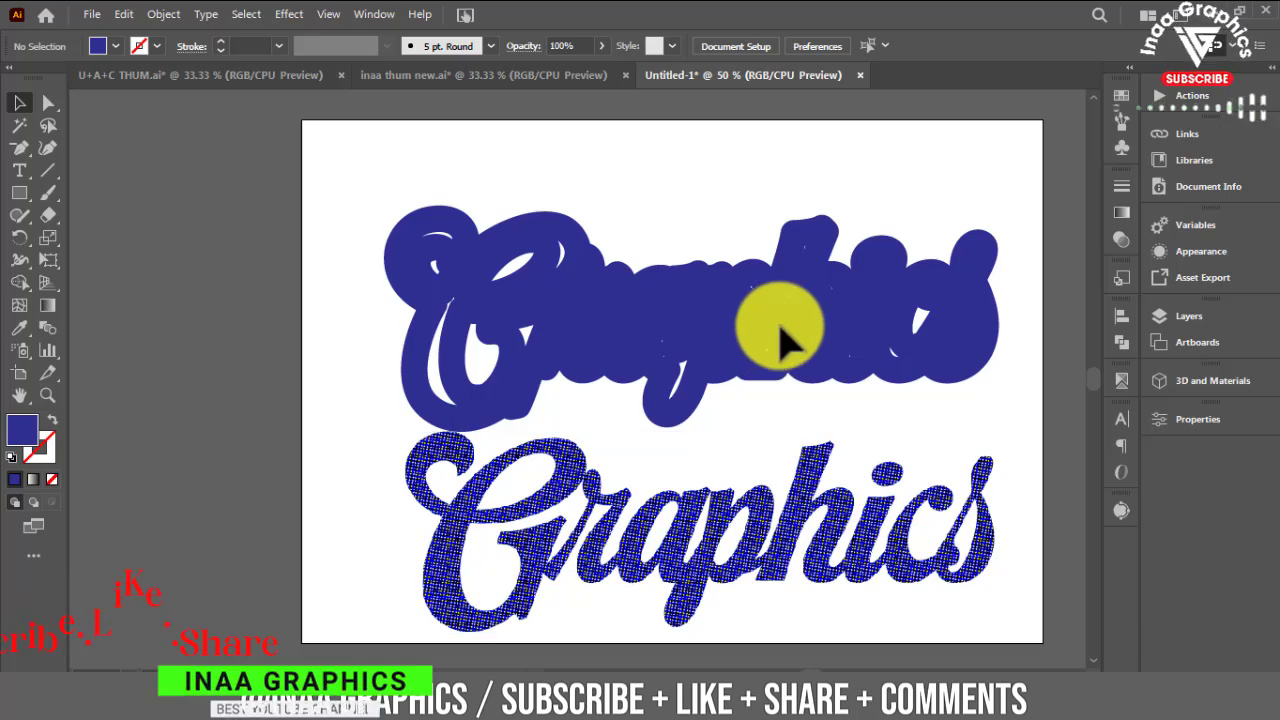
- Make a duplicate of the dark-blue outline shape directly below the original
{"action": "left_click", "coordinate": [722, 352]}
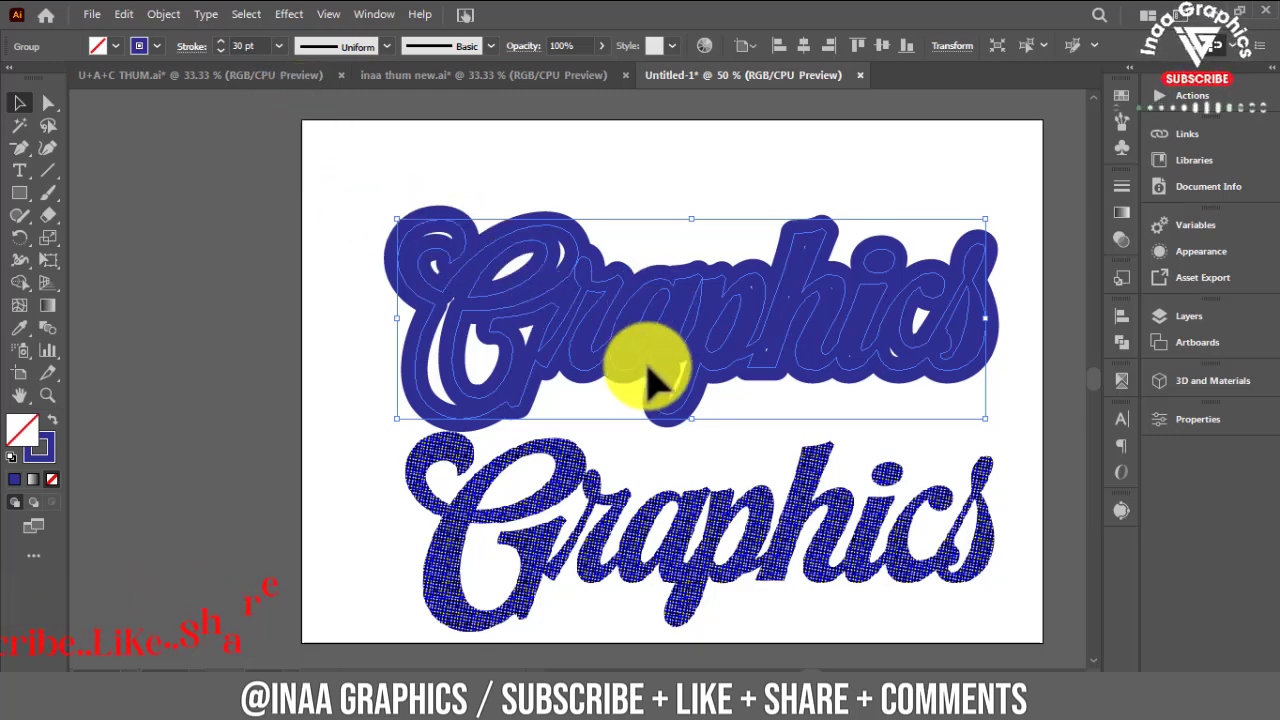
{"action": "left_click_drag", "start_coordinate": [714, 330], "coordinate": [509, 533]}
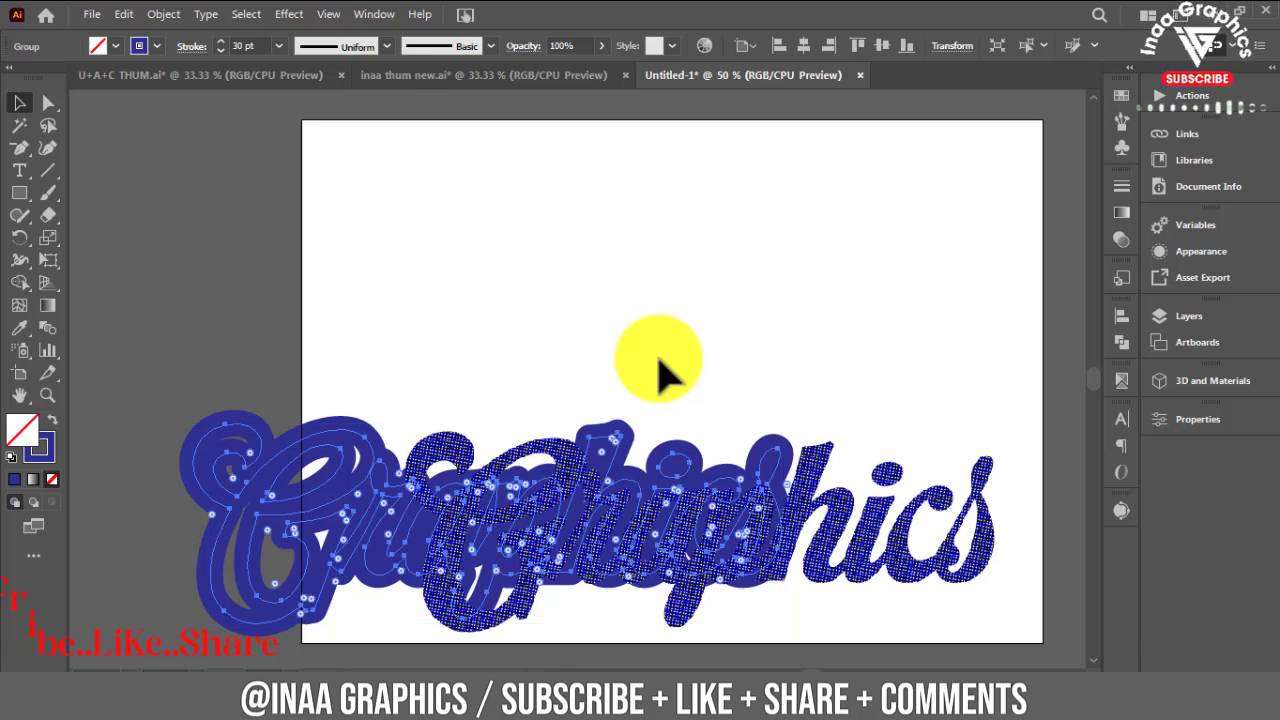
{"action": "key", "text": "ctrl+z"}
{"action": "mouse_move", "coordinate": [657, 294]}
{"action": "left_mouse_down"}
{"action": "mouse_move", "coordinate": [785, 255]}
{"action": "mouse_move", "coordinate": [786, 280]}
{"action": "left_mouse_up"}
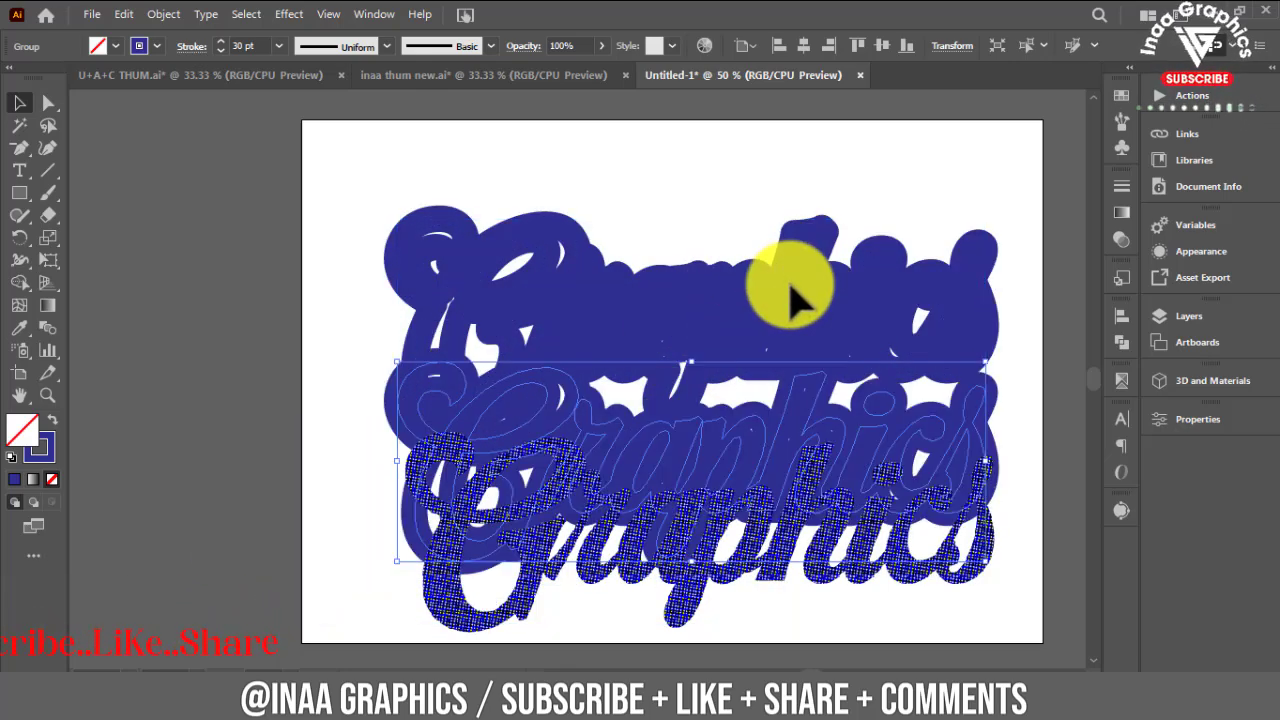
{"action": "key", "text": "ctrl+shift+a"}
- Give the upper outline copy a 50 pt light-blue stroke and move the dark-blue outline onto it
{"action": "mouse_move", "coordinate": [578, 202]}
{"action": "left_mouse_down"}
{"action": "mouse_move", "coordinate": [695, 310]}
{"action": "mouse_move", "coordinate": [690, 297]}
{"action": "left_mouse_up"}
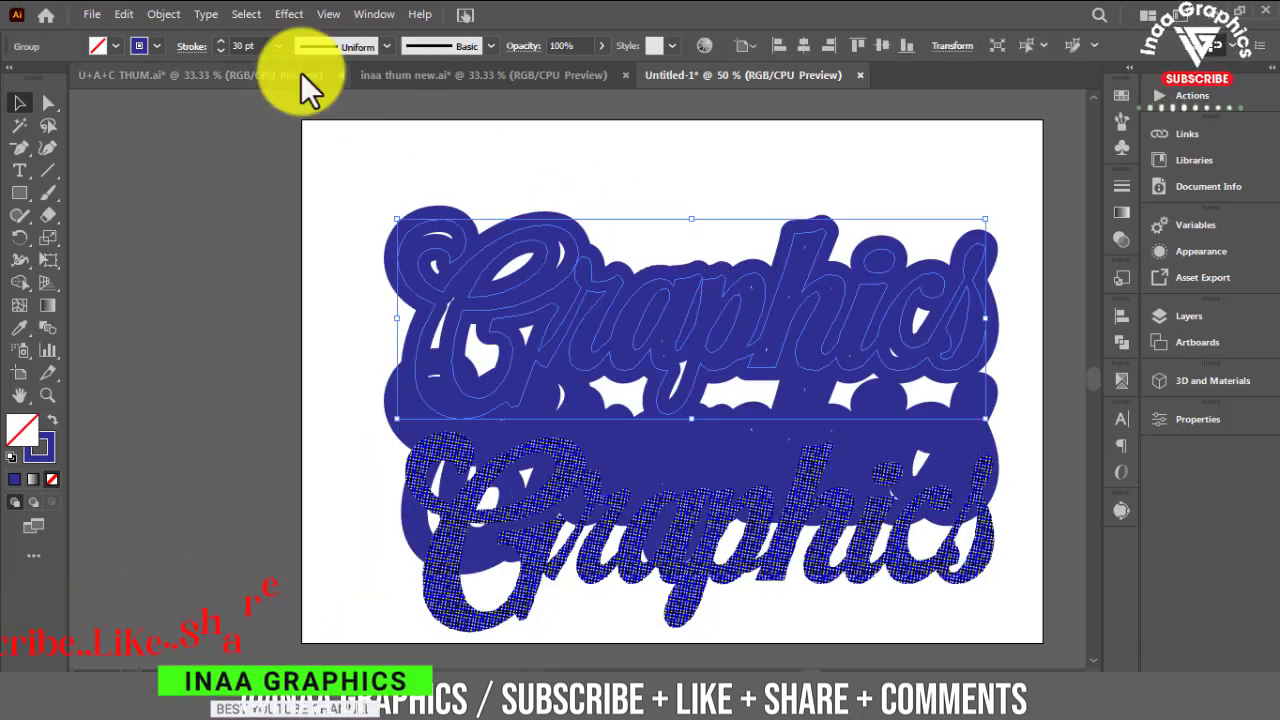
{"action": "left_click", "coordinate": [245, 46]}
{"action": "type", "text": "5"}
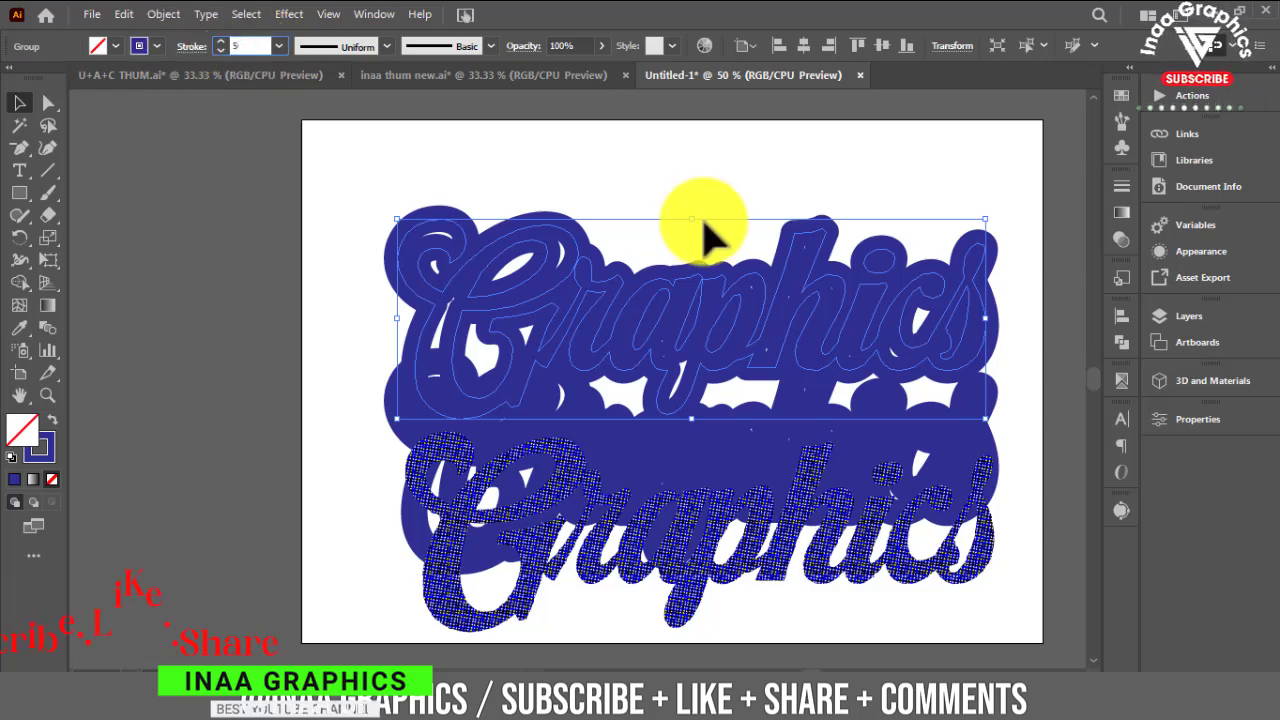
{"action": "type", "text": "0"}
{"action": "key", "text": "Return"}
{"action": "left_click", "coordinate": [157, 47]}
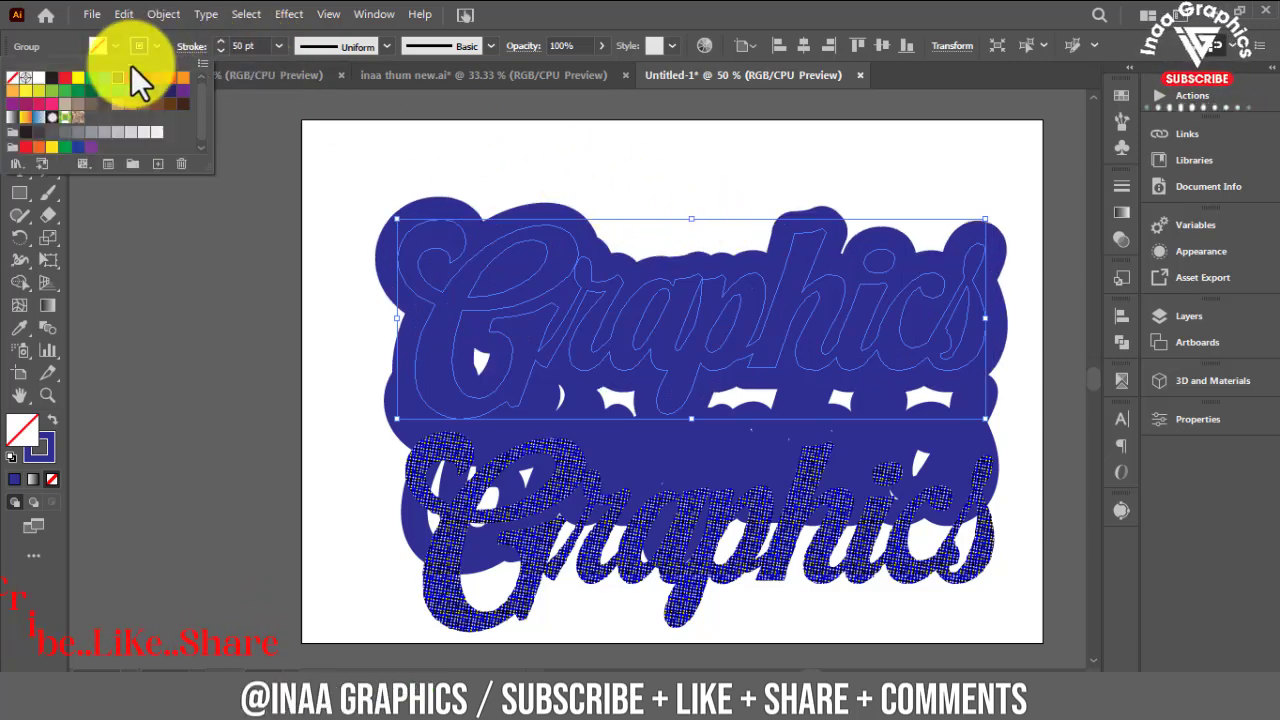
{"action": "left_click", "coordinate": [106, 95]}
{"action": "mouse_move", "coordinate": [586, 297]}
{"action": "left_mouse_down"}
{"action": "mouse_move", "coordinate": [625, 445]}
{"action": "mouse_move", "coordinate": [621, 290]}
{"action": "left_mouse_up"}
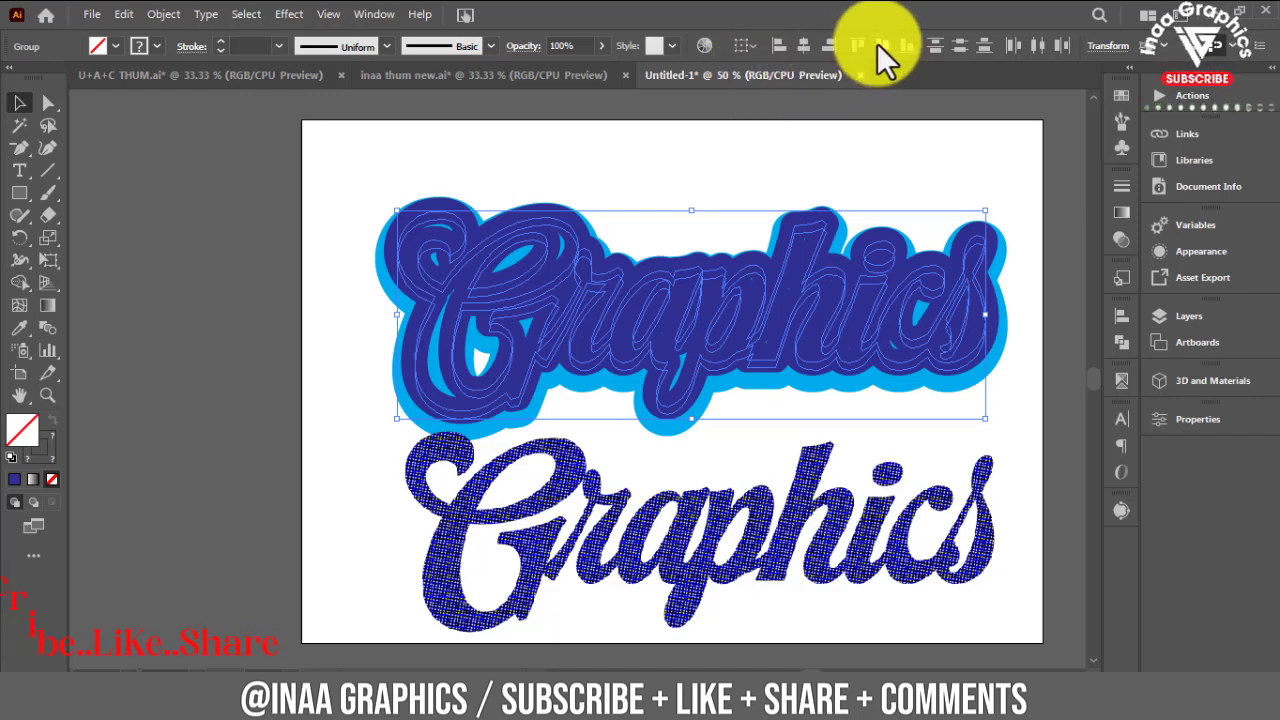
- Centre-align the two outlines and move the halftone lettering up on top of them
{"action": "left_click", "coordinate": [879, 45]}
{"action": "left_click", "coordinate": [843, 160]}
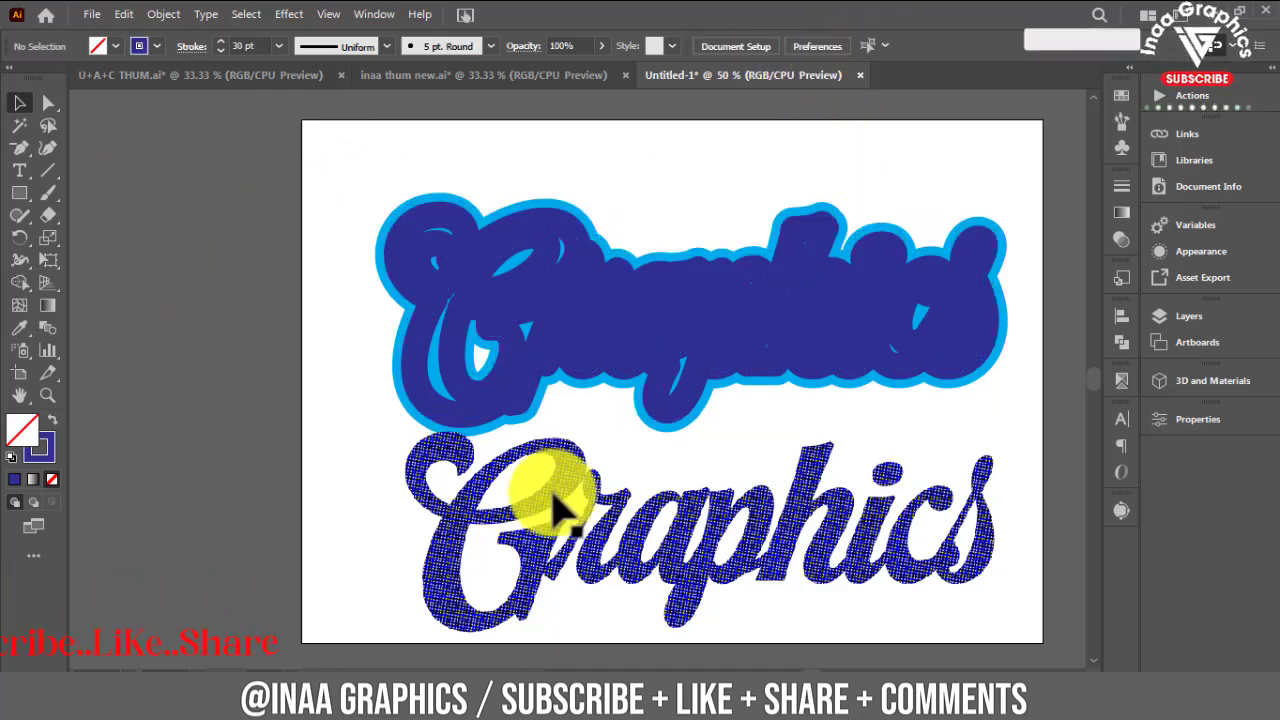
{"action": "left_click_drag", "start_coordinate": [621, 562], "coordinate": [618, 352]}
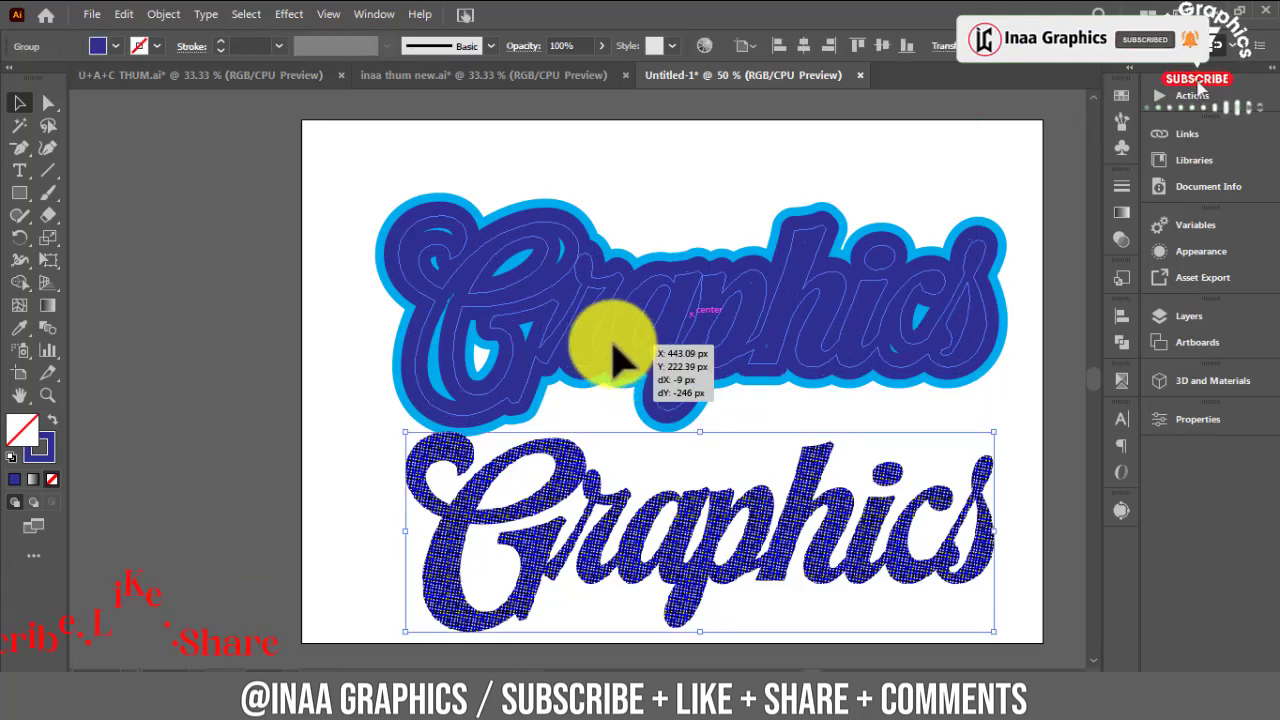
{"action": "left_click_drag", "start_coordinate": [612, 352], "coordinate": [610, 350]}
{"action": "left_click", "coordinate": [744, 548]}
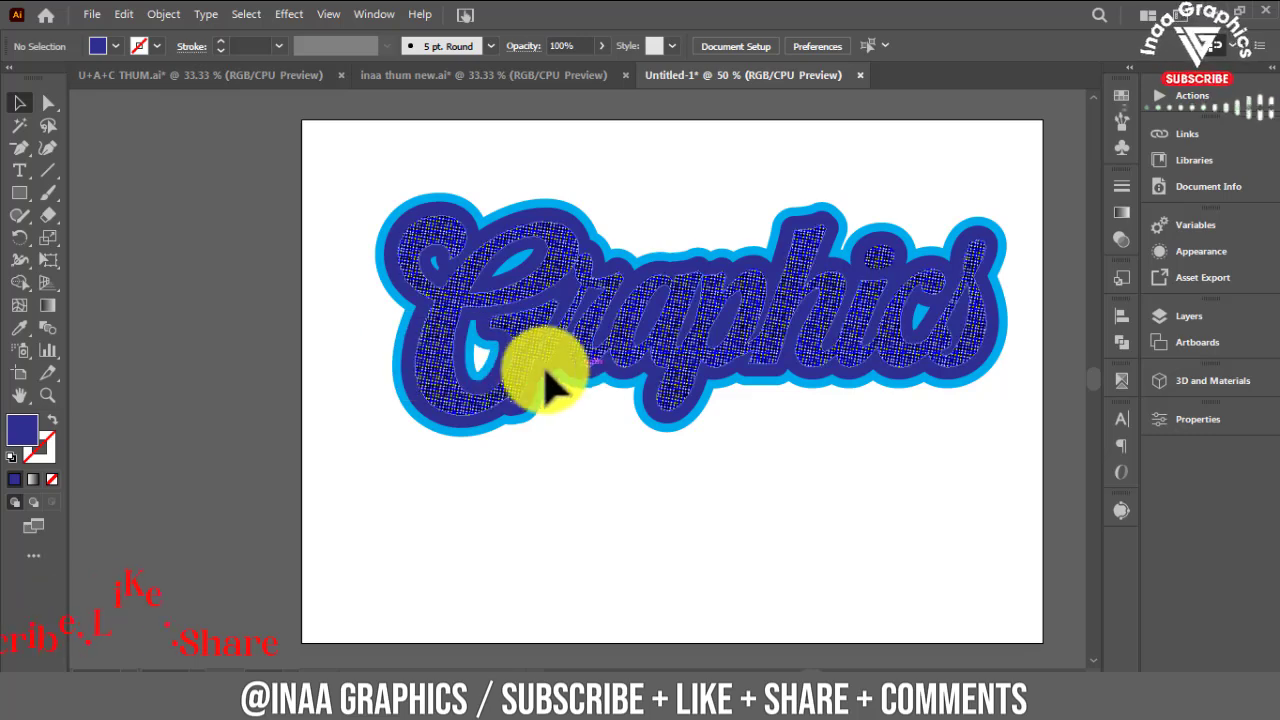
- Nudge the dark-blue inner outline about 9 px lower and check the whole artwork
{"action": "left_click_drag", "start_coordinate": [525, 396], "coordinate": [529, 398]}
{"action": "left_click", "coordinate": [598, 528]}
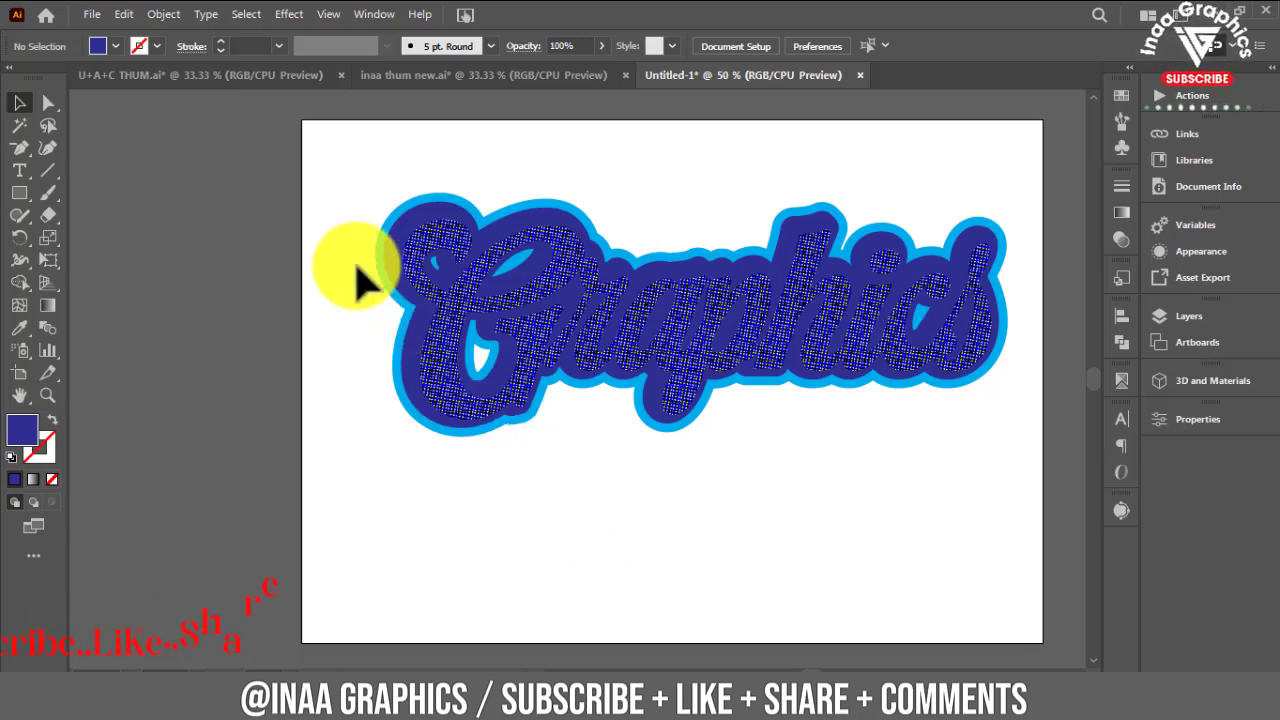
{"action": "mouse_move", "coordinate": [331, 171]}
{"action": "left_mouse_down"}
{"action": "mouse_move", "coordinate": [1013, 447]}
{"action": "mouse_move", "coordinate": [1057, 498]}
{"action": "left_mouse_up"}
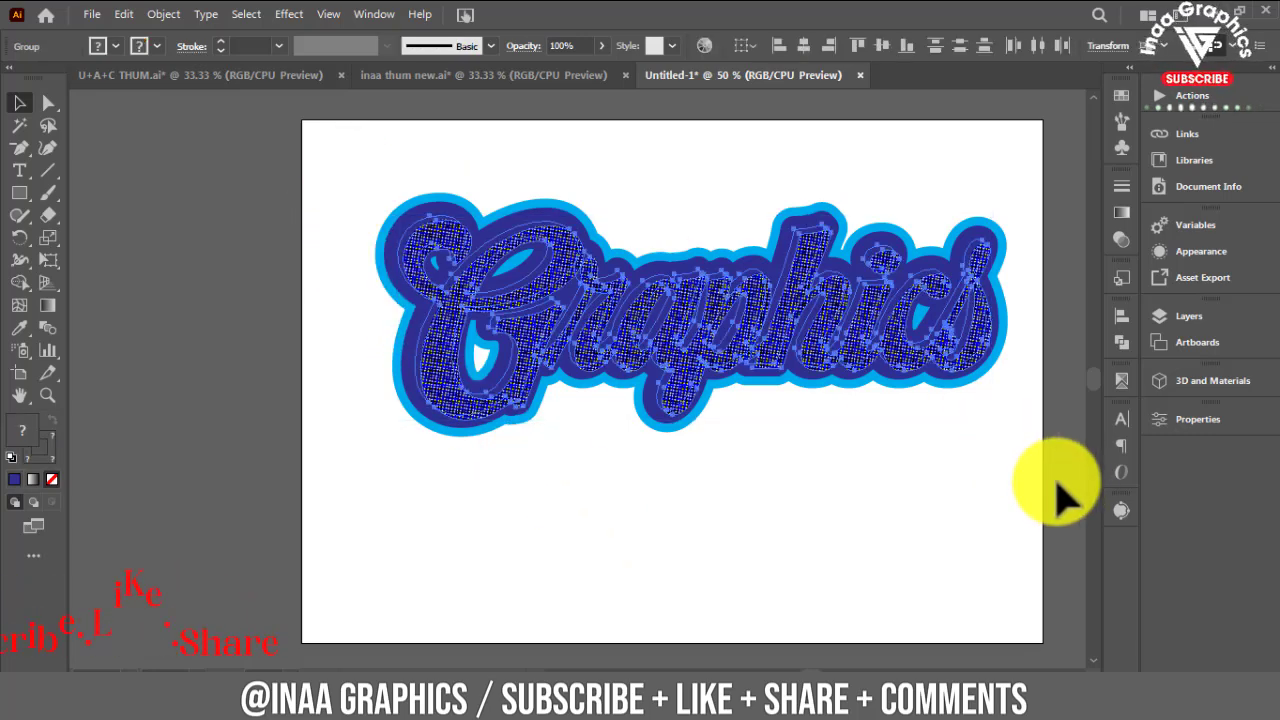
{"action": "left_click", "coordinate": [876, 487]}
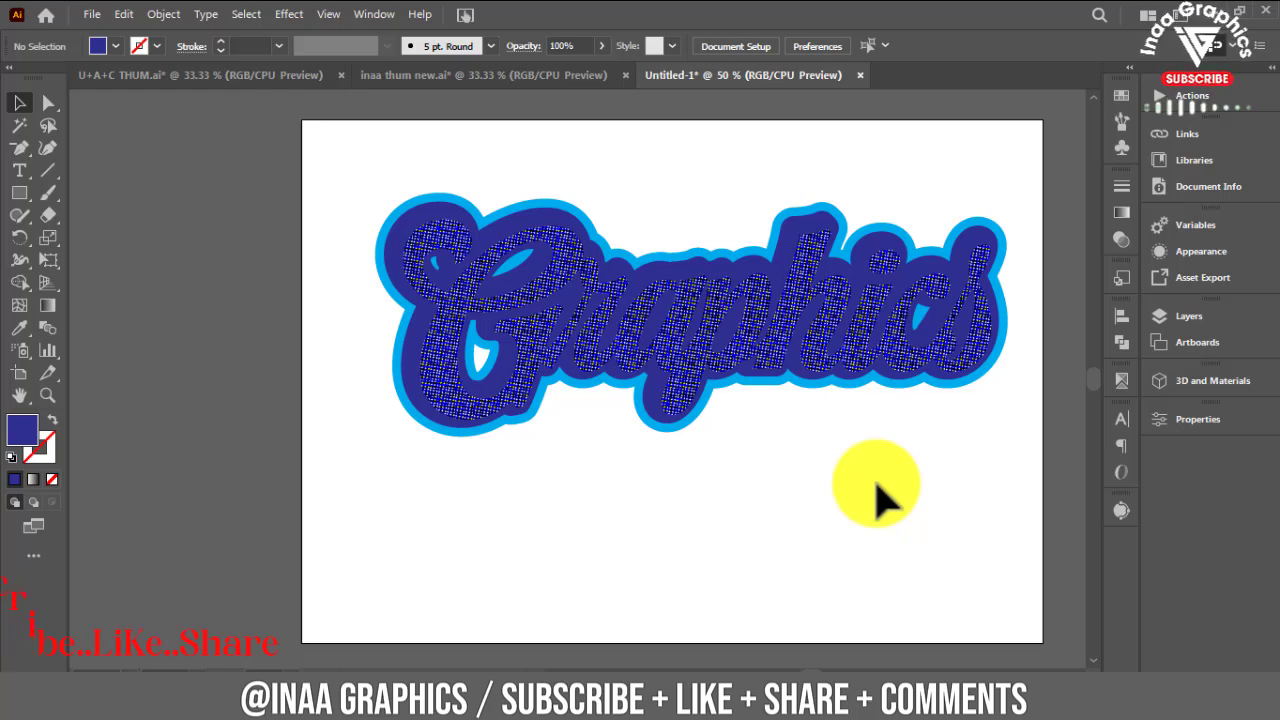